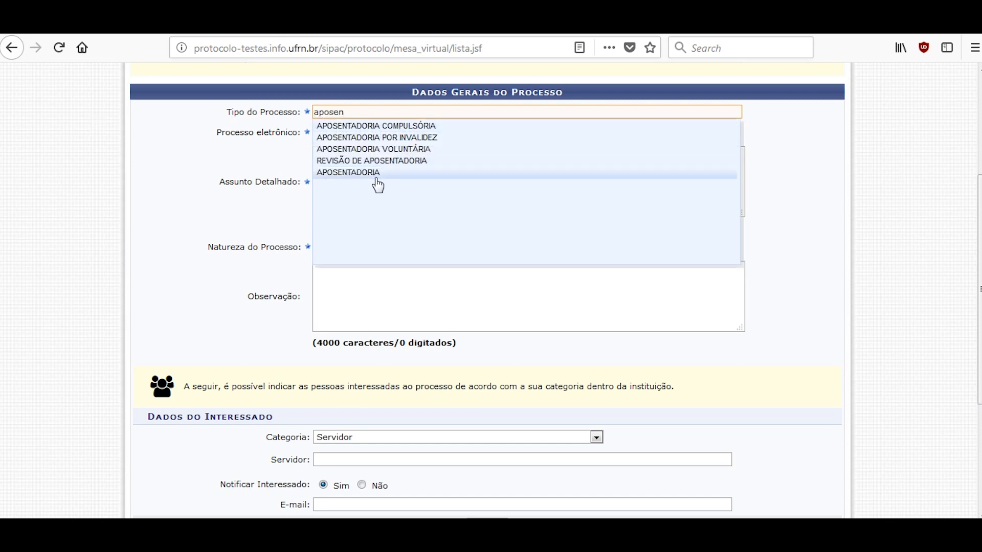
# - Choose APOSENTADORIA as the process type and mark the process as electronic
pyautogui.click(381, 176)
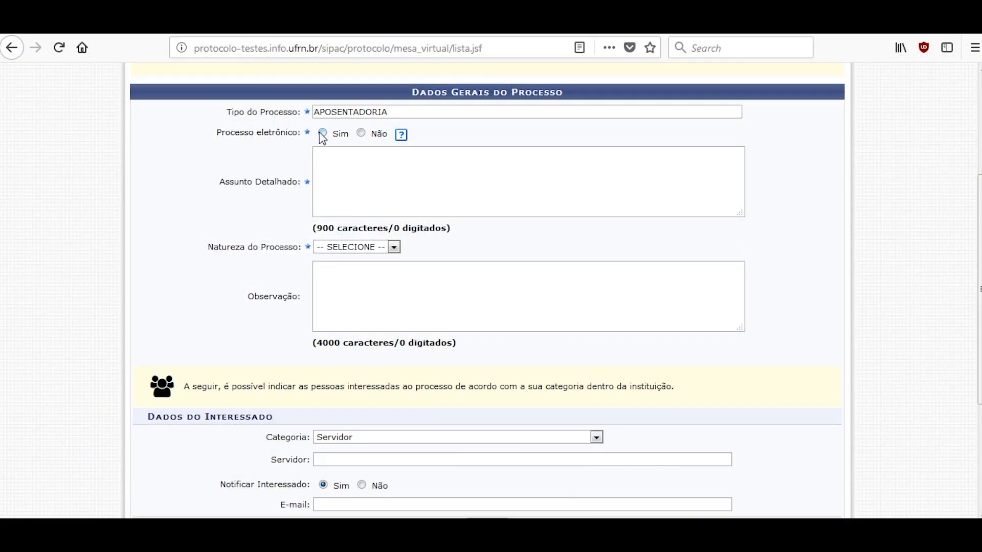
pyautogui.click(322, 134)
# - Enter "Assunto Detalhado" as the detailed subject and set the process nature to OSTENSIVO
pyautogui.click(384, 207)
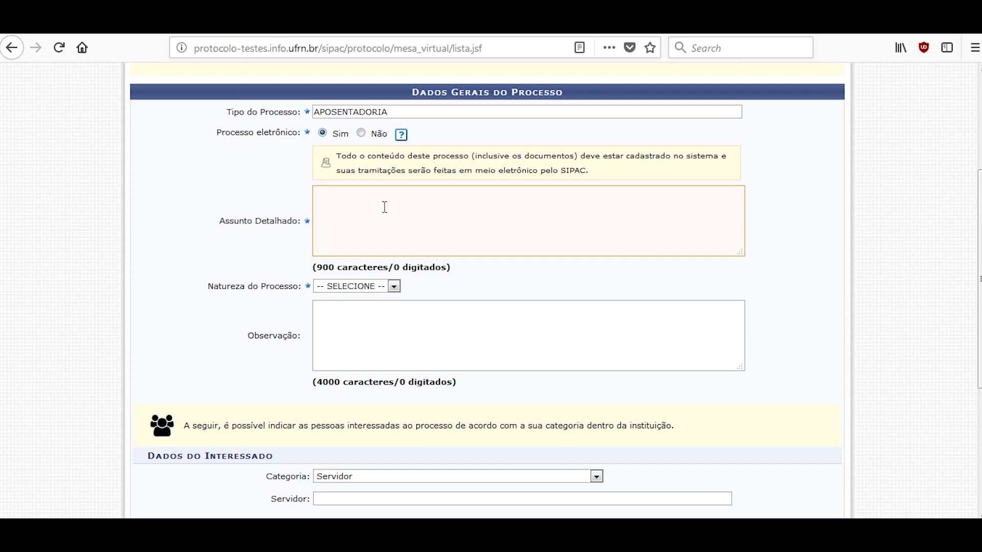
pyautogui.moveTo(223, 221); pyautogui.dragTo(258, 222)
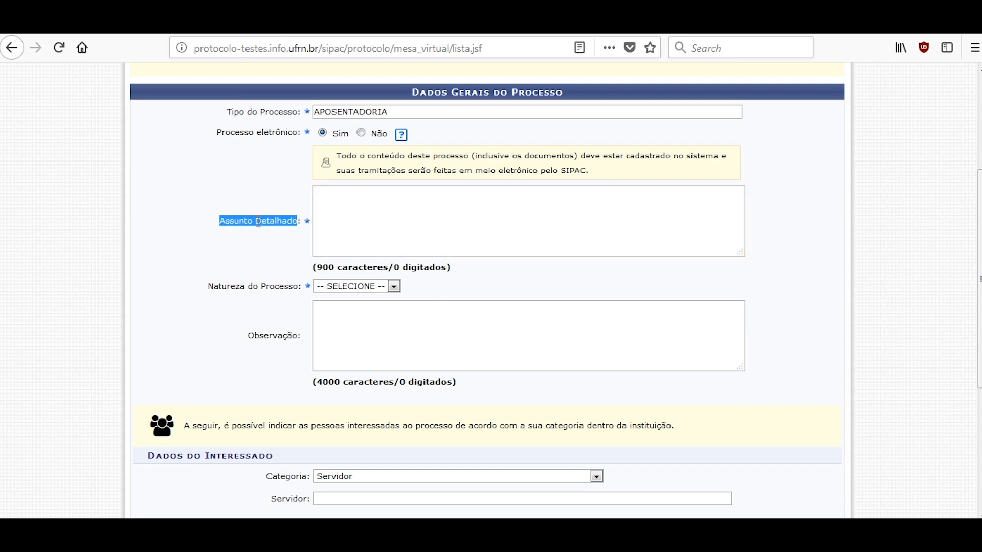
pyautogui.moveTo(409, 216); pyautogui.dragTo(410, 225)
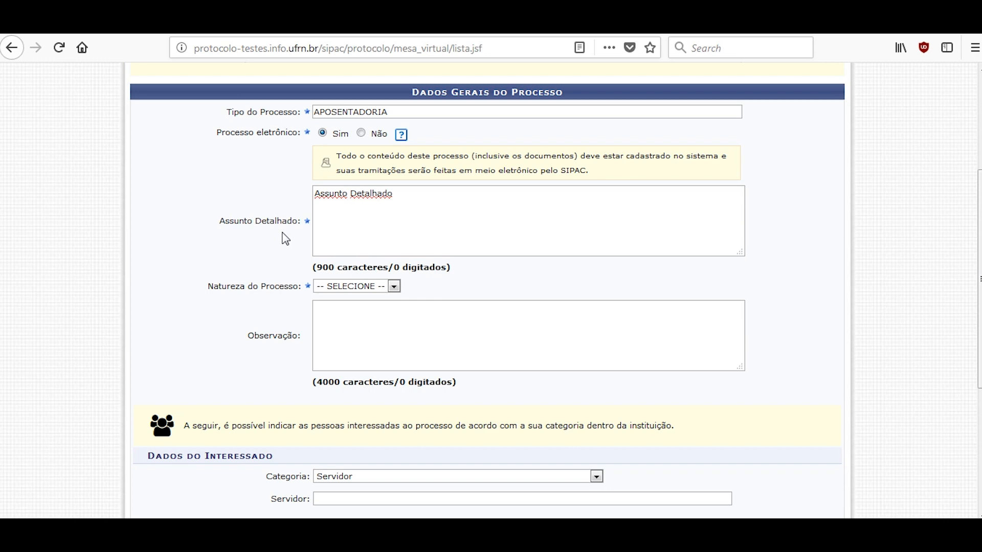
pyautogui.scroll(-3, 232, 210)
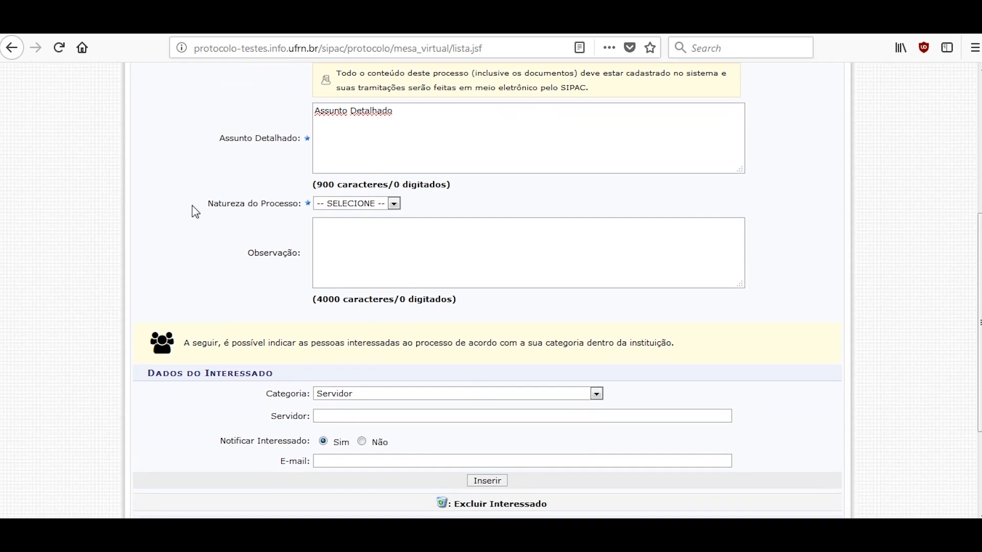
pyautogui.click(389, 205)
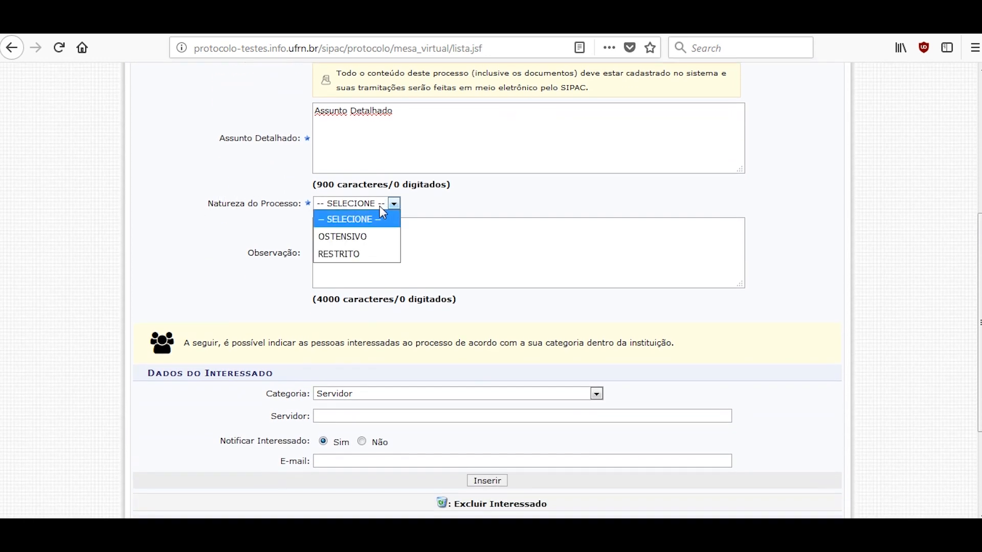
pyautogui.click(368, 242)
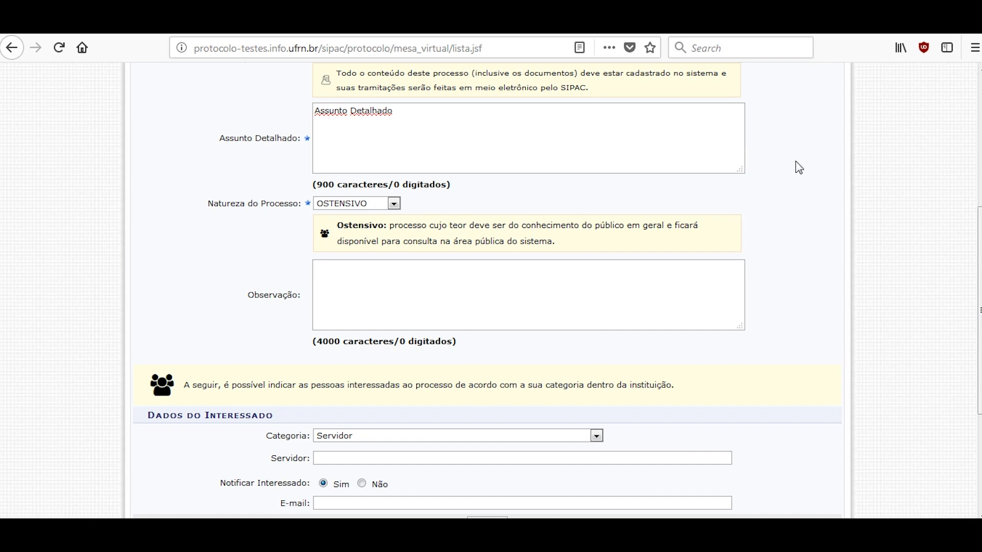
# - Continue without an observation or interested parties and confirm the registration of the process
pyautogui.scroll(-3, 803, 165)
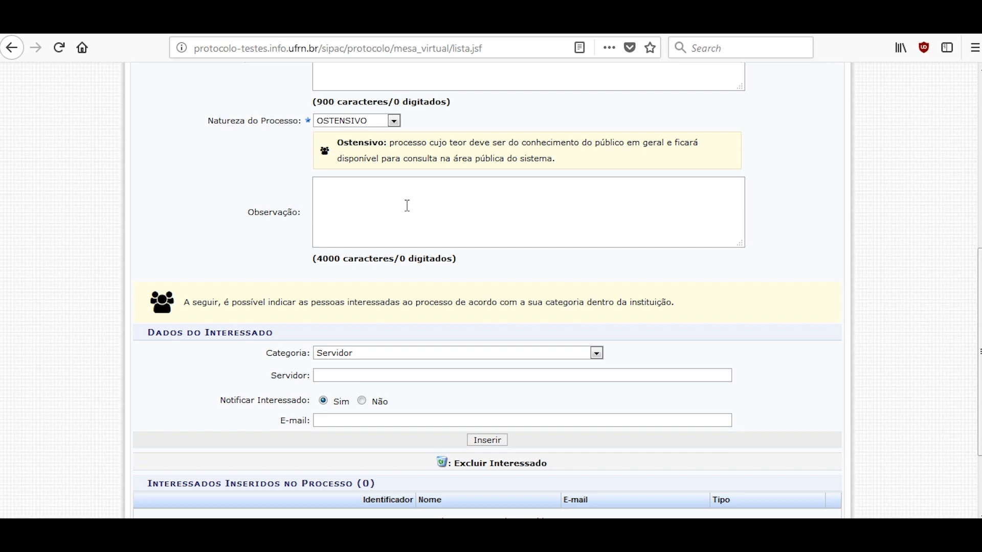
pyautogui.scroll(-3, 473, 184)
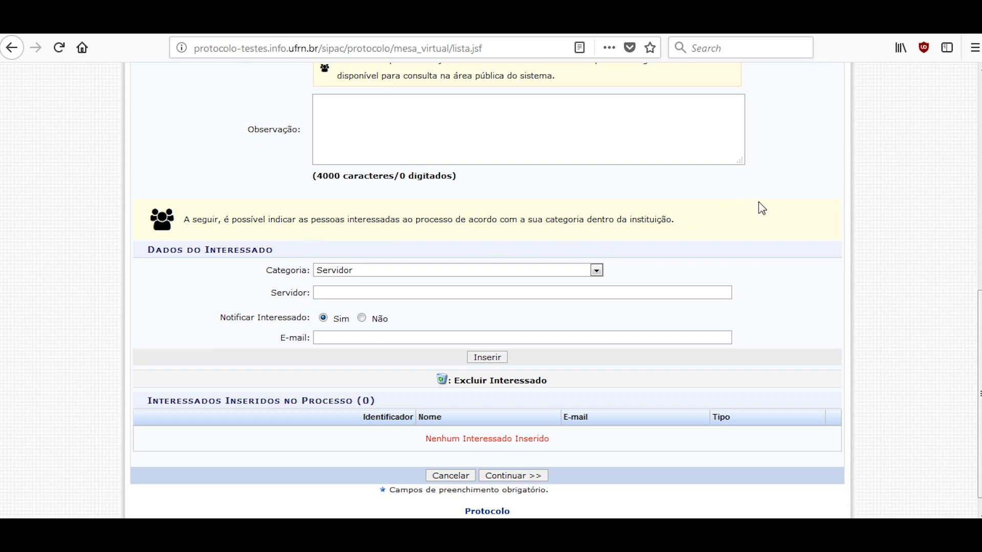
pyautogui.scroll(6, 796, 203)
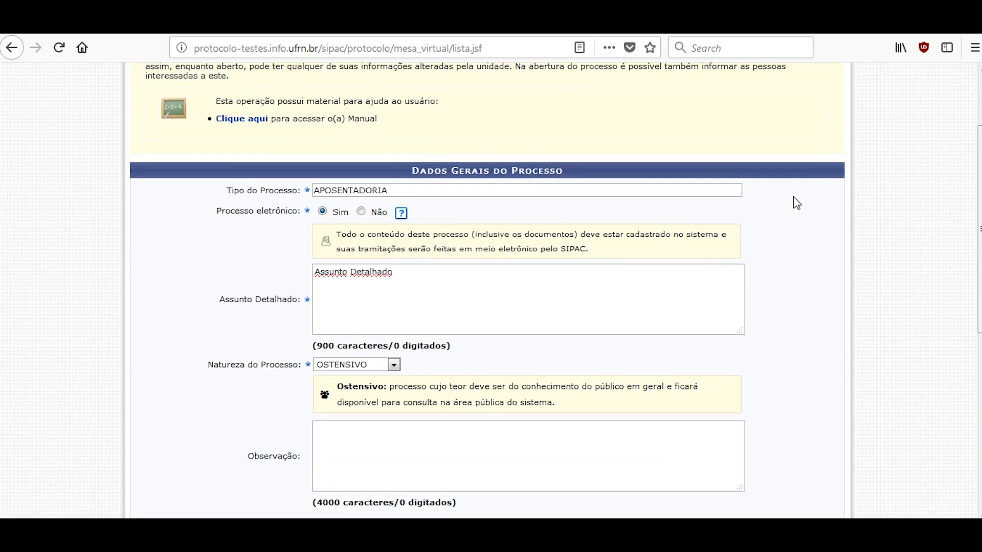
pyautogui.scroll(-7, 797, 203)
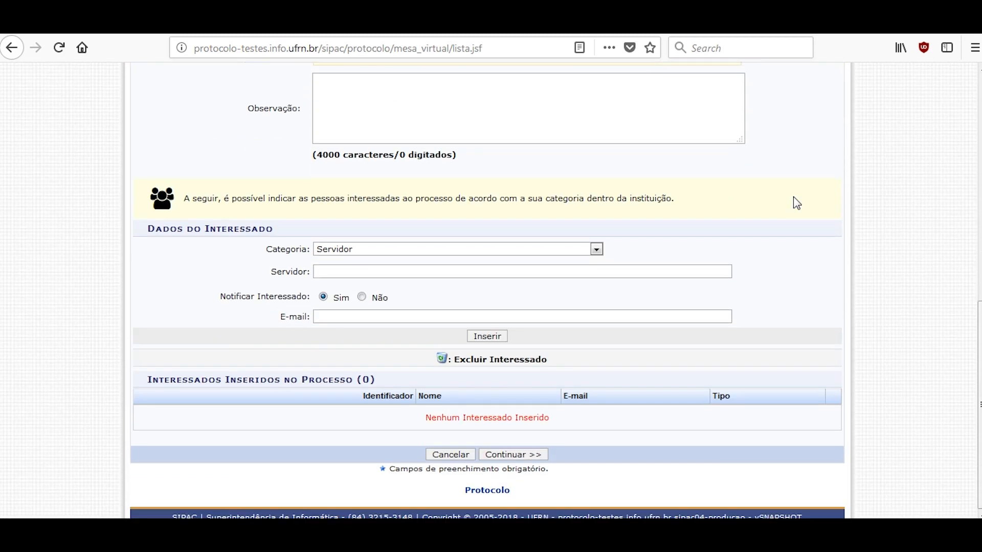
pyautogui.click(534, 454)
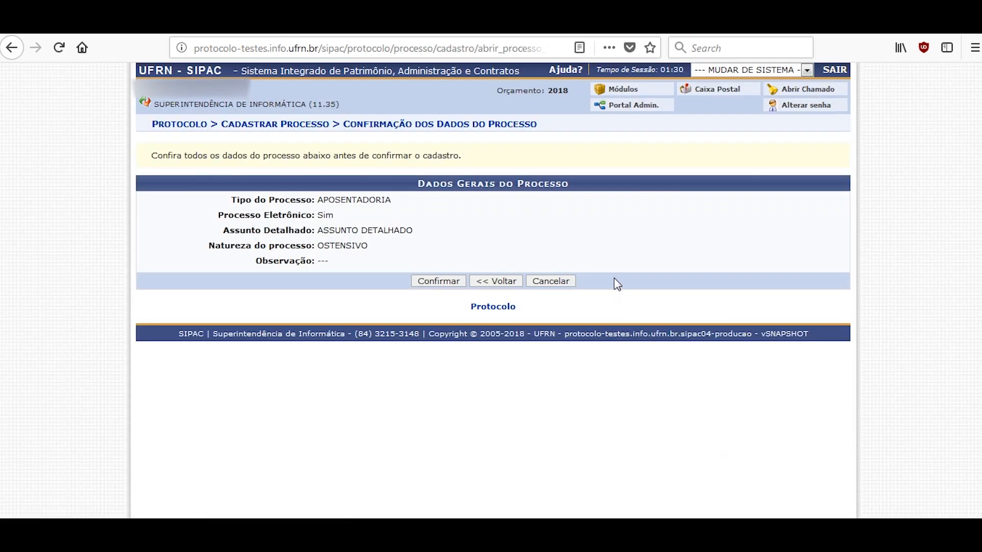
pyautogui.click(426, 287)
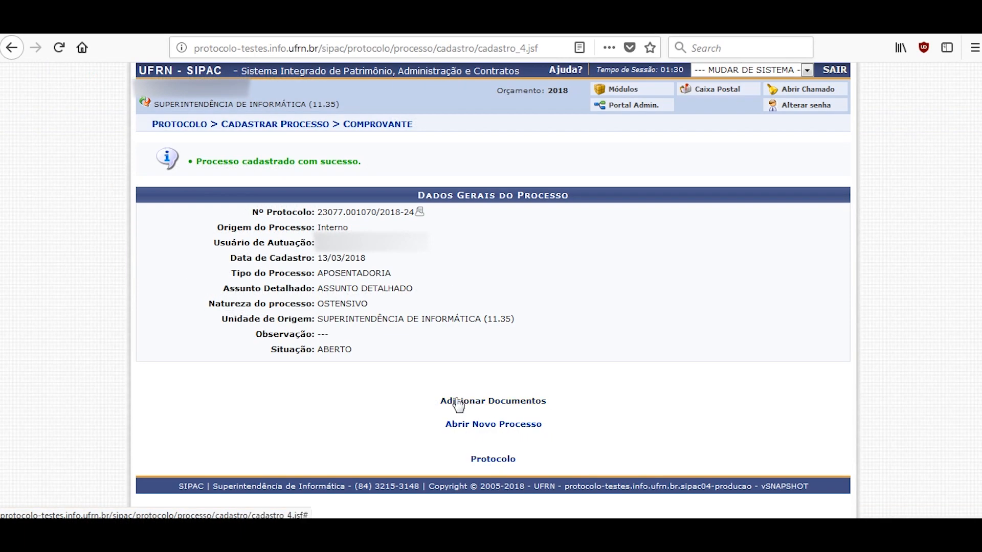
# - Return to the Protocolo virtual desk and list the processes opened in the unit (PROCESSOS ABERTOS NA UNIDADE)
pyautogui.click(501, 459)
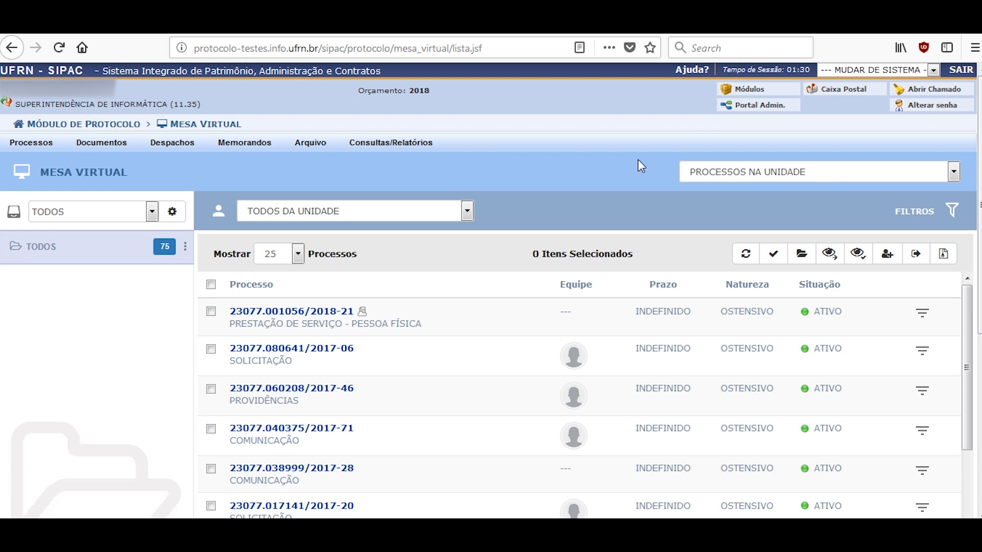
pyautogui.click(829, 170)
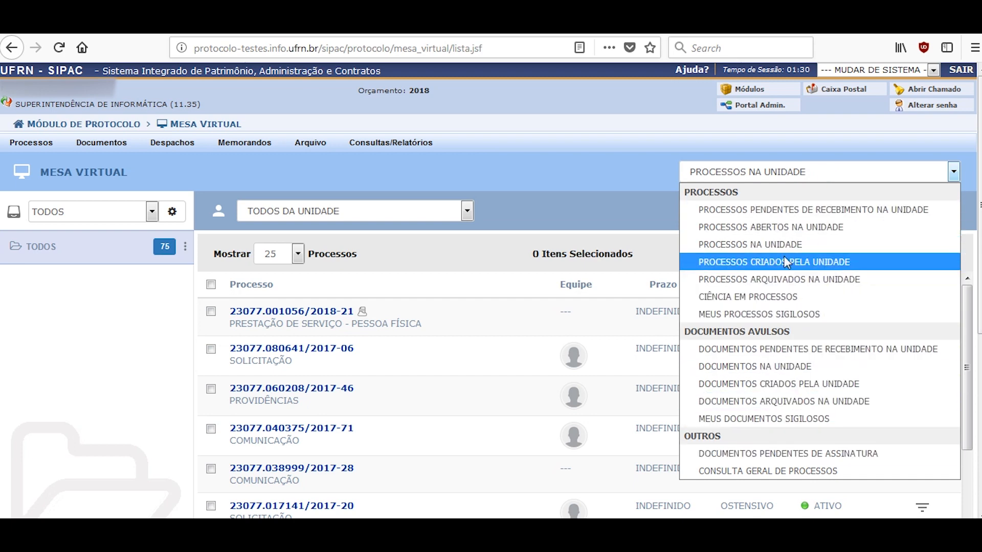
pyautogui.click(790, 233)
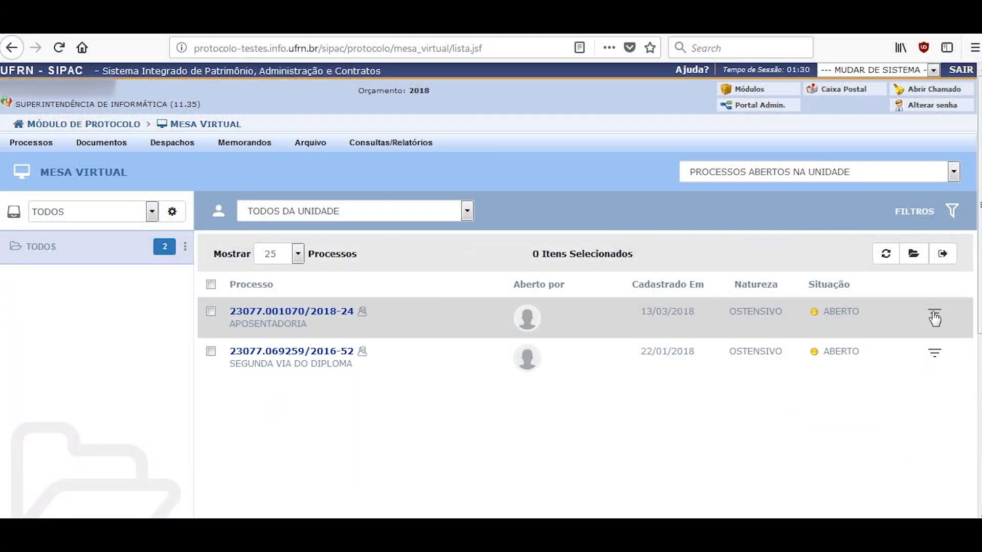
# - Start adding a new single document to the APOSENTADORIA process
pyautogui.click(934, 316)
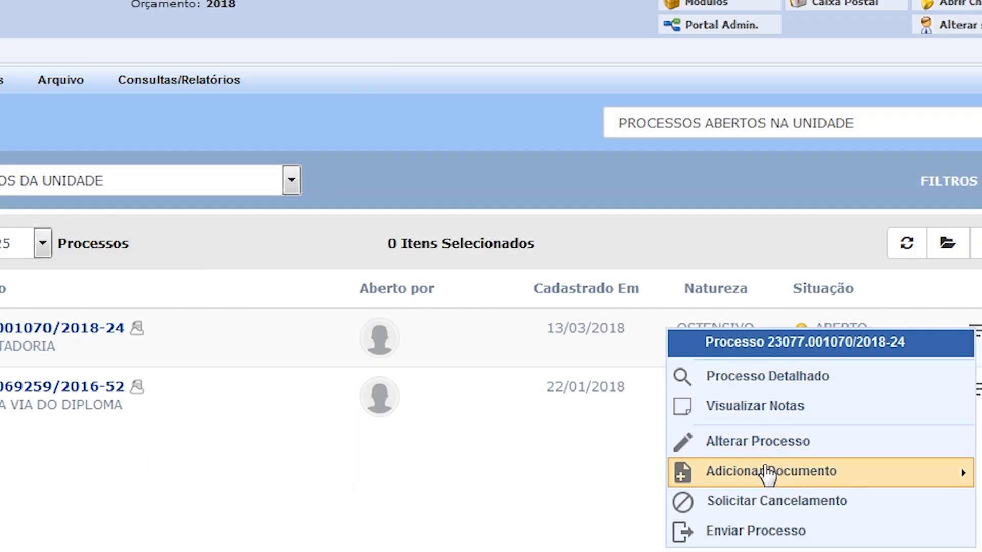
pyautogui.moveTo(763, 479)
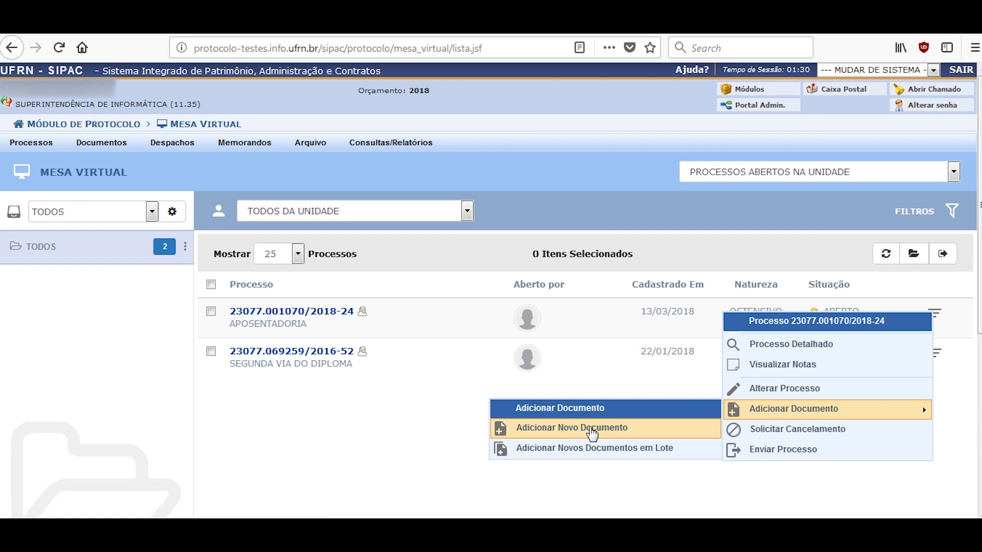
pyautogui.click(592, 434)
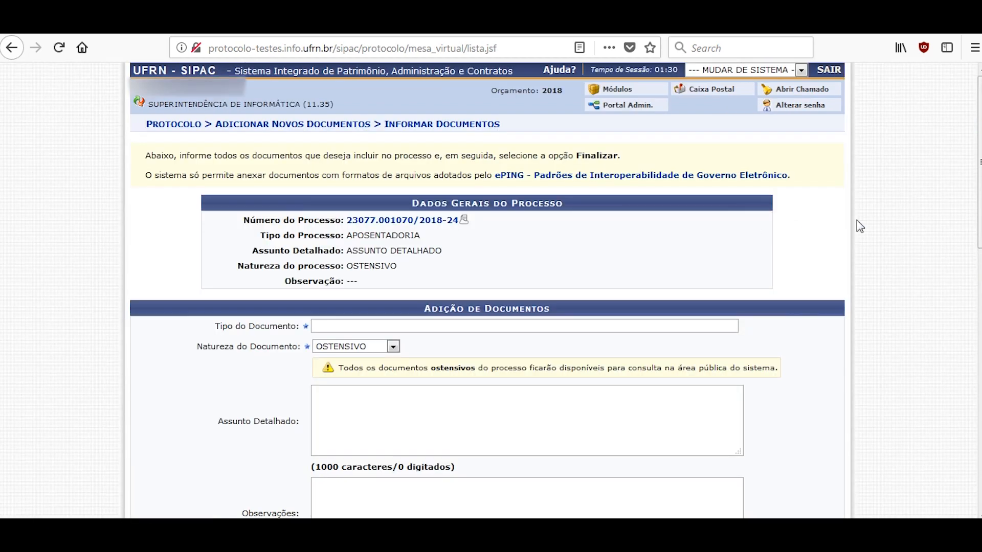
# - Search the document types for "ata" and choose ATA DE DEFESA DE TESE as the document type
pyautogui.scroll(-4, 486, 291)
pyautogui.scroll(1, 487, 290)
pyautogui.scroll(-2, 980, 236)
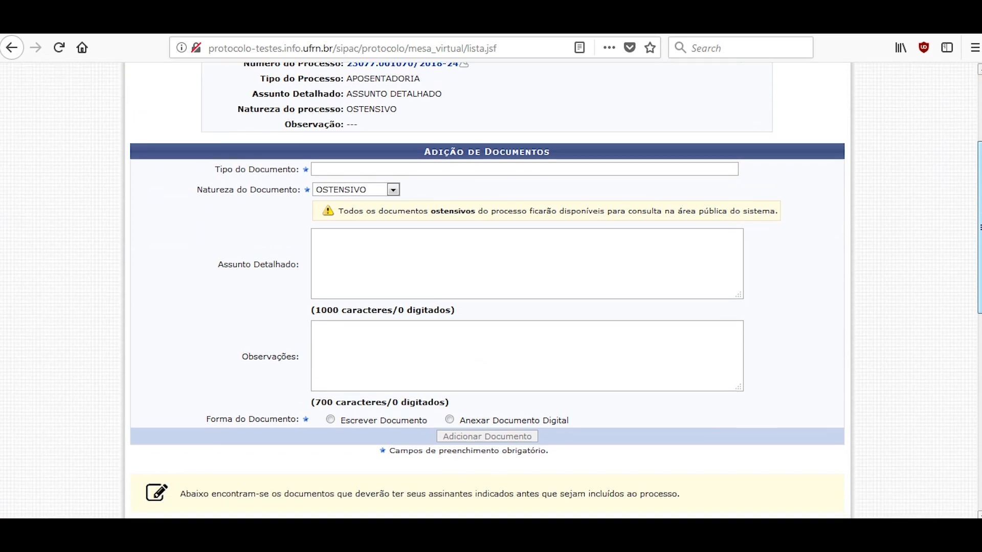
pyautogui.scroll(1, 980, 236)
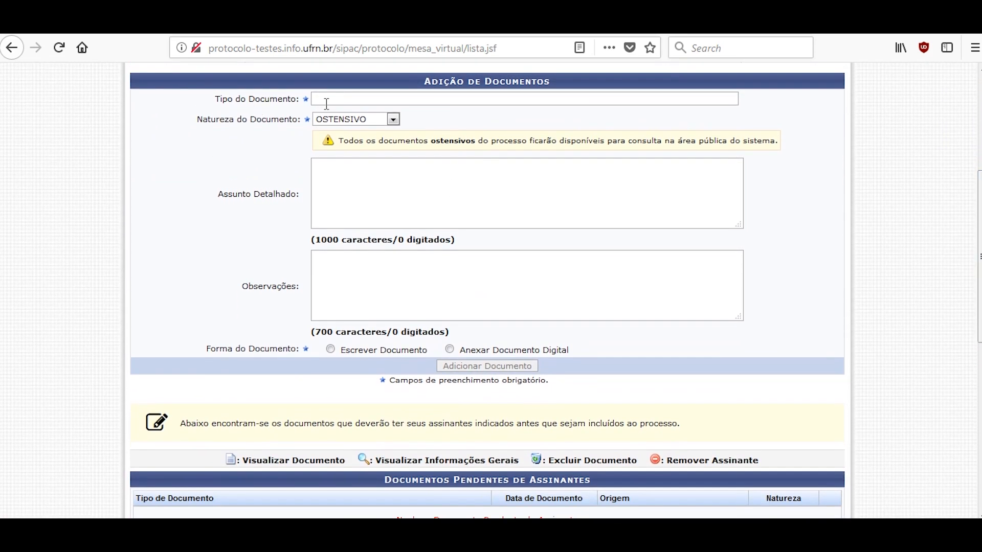
pyautogui.click(367, 99)
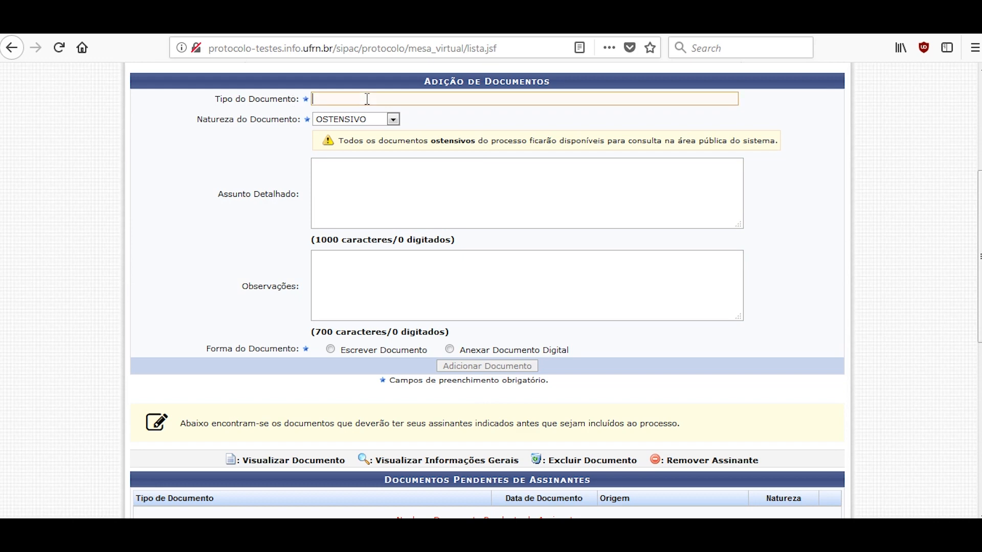
pyautogui.write('ata')
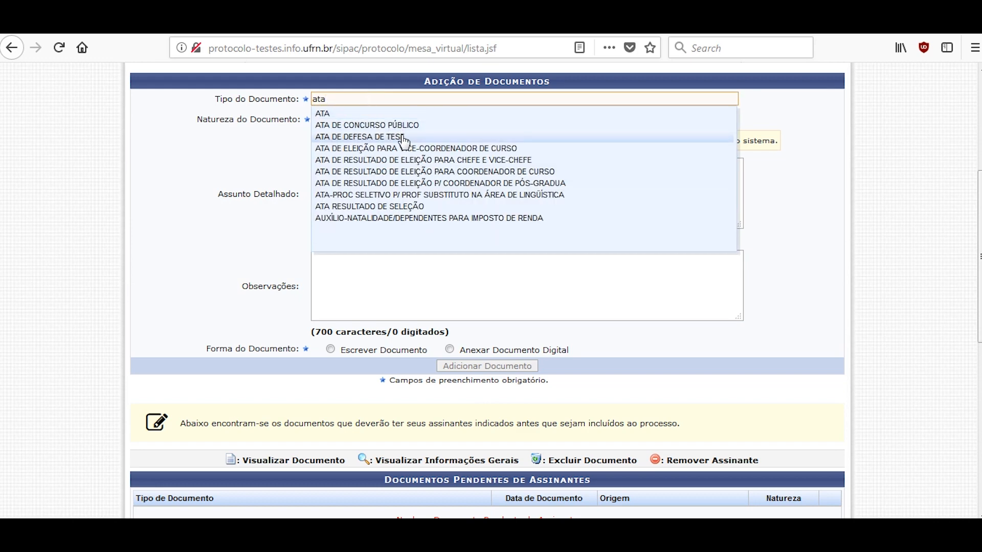
pyautogui.click(403, 137)
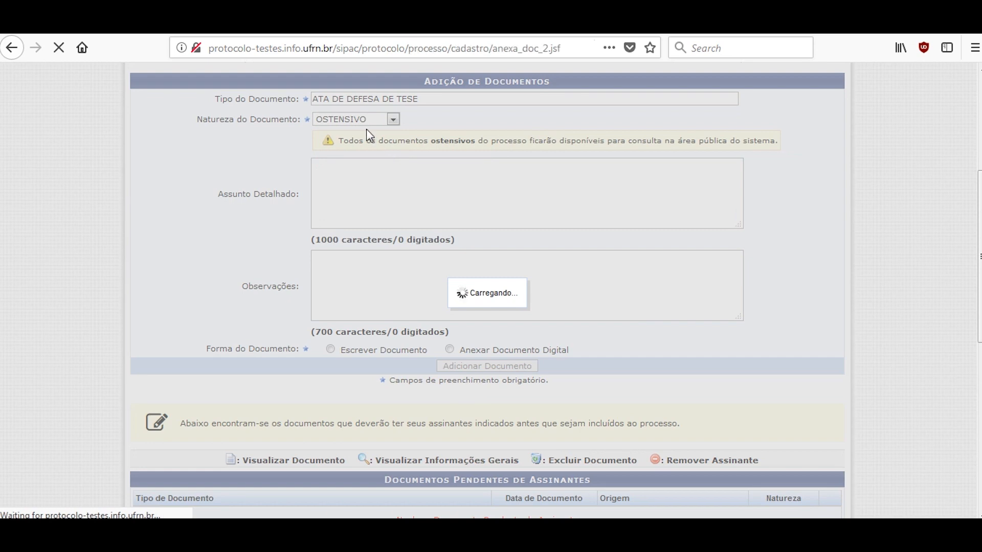
# - Choose OSTENSIVO as the nature of the document
pyautogui.scroll(-5, 463, 171)
pyautogui.scroll(2, 463, 170)
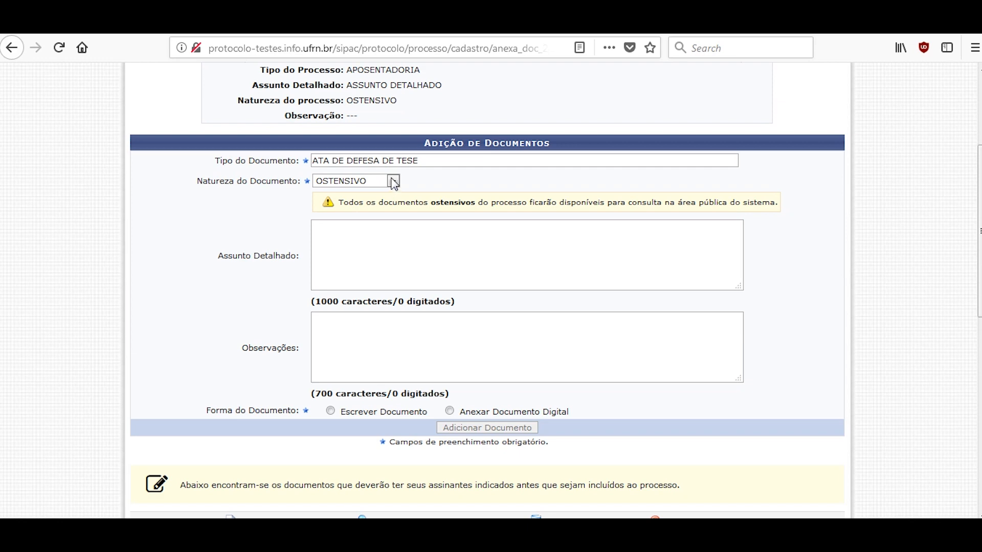
pyautogui.click(393, 182)
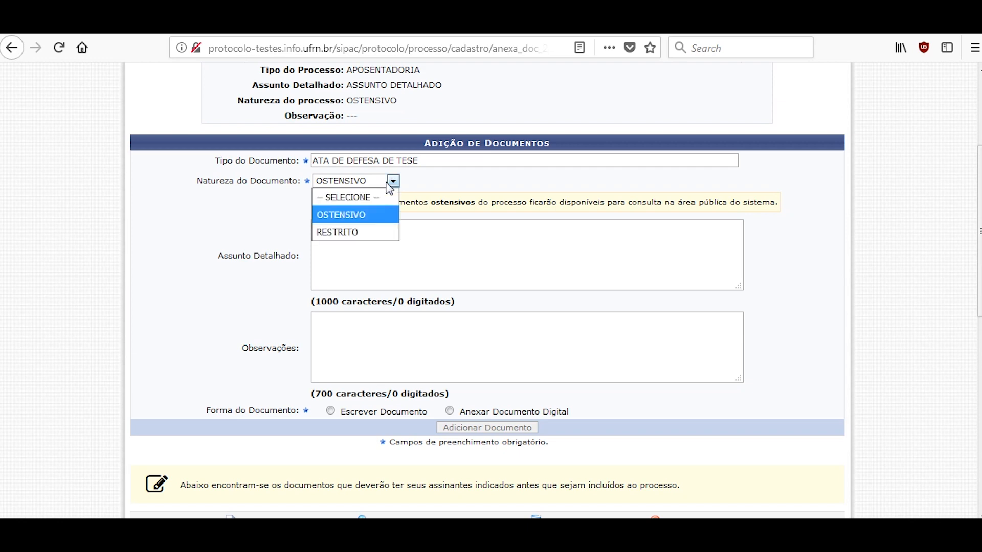
pyautogui.click(373, 215)
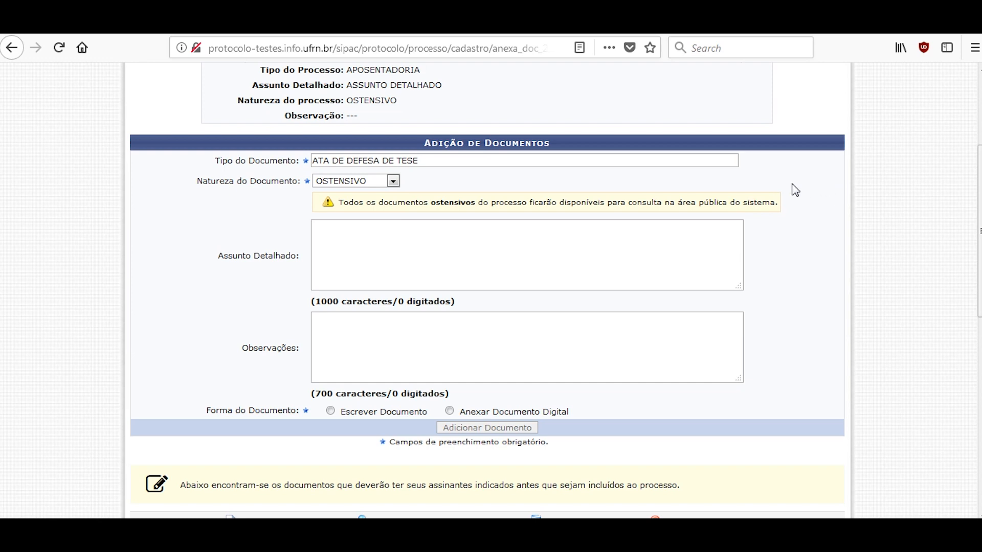
# - Set the document form to Anexar Documento Digital and its document date to 06/03/2018
pyautogui.scroll(-3, 782, 189)
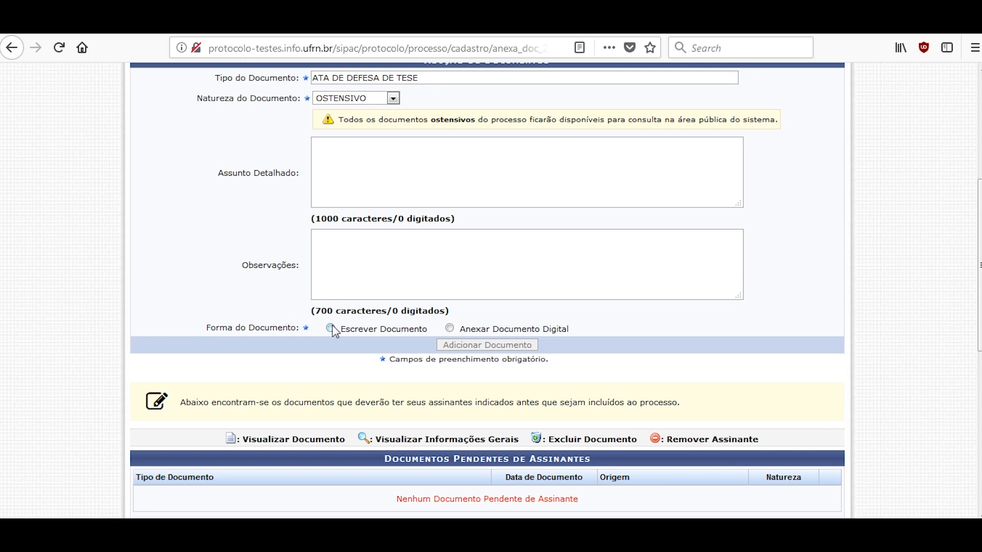
pyautogui.click(449, 328)
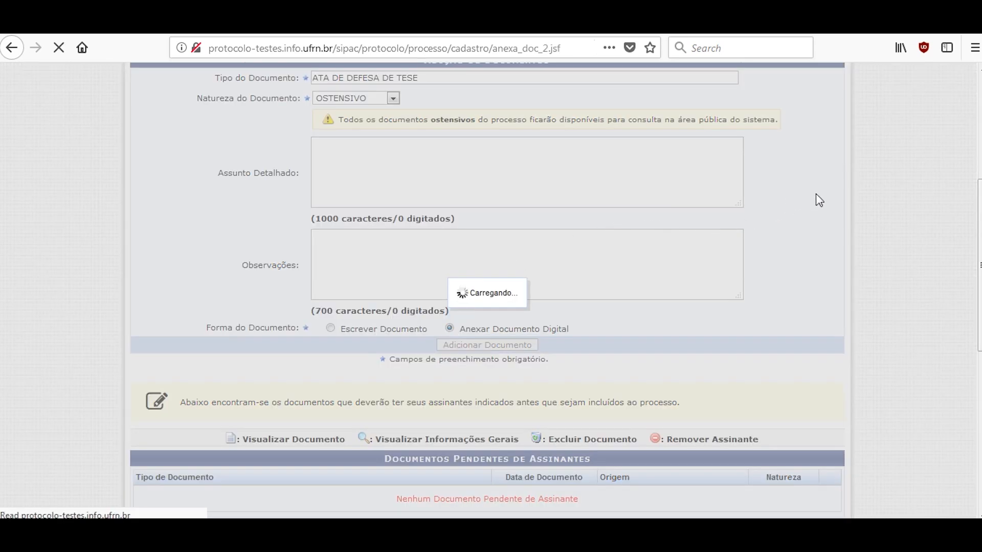
pyautogui.scroll(-8, 839, 188)
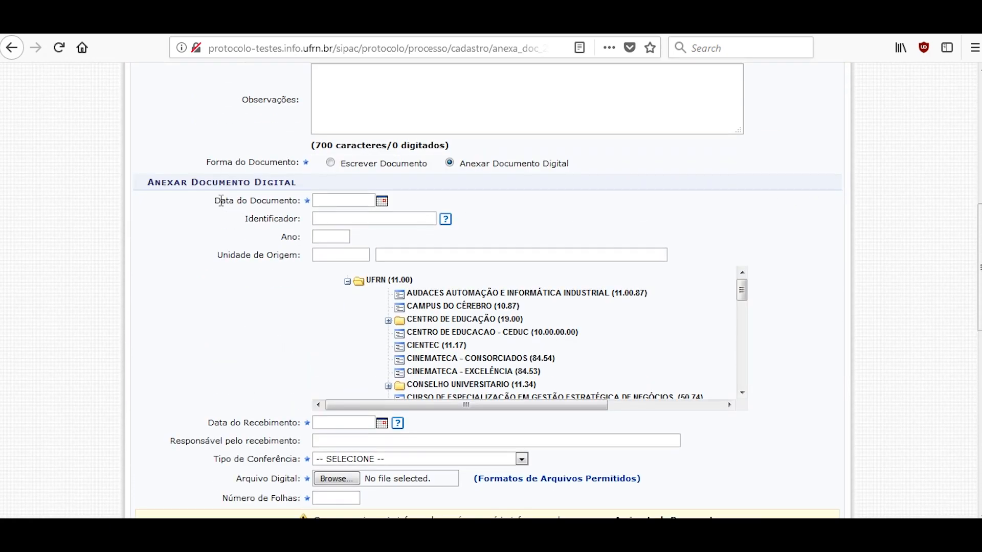
pyautogui.click(383, 201)
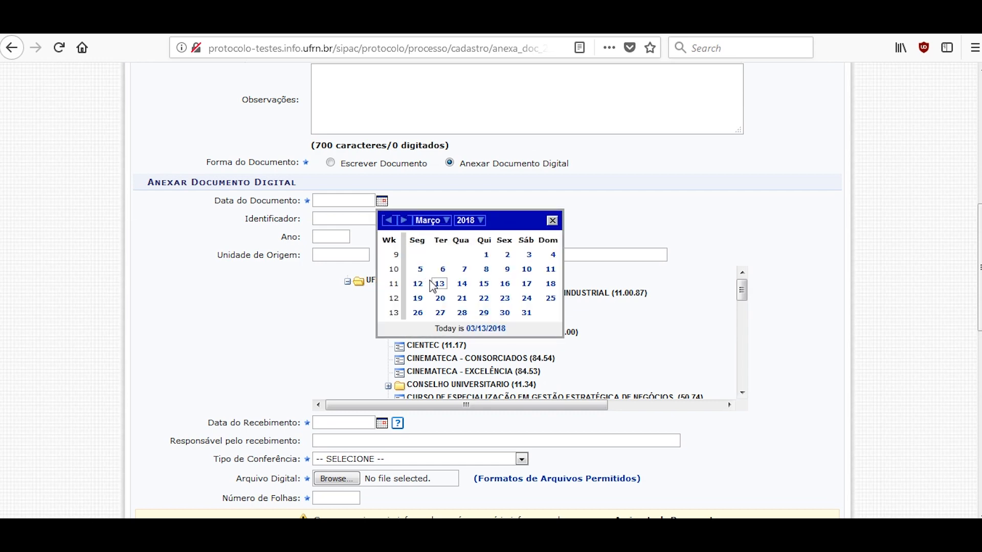
pyautogui.click(443, 270)
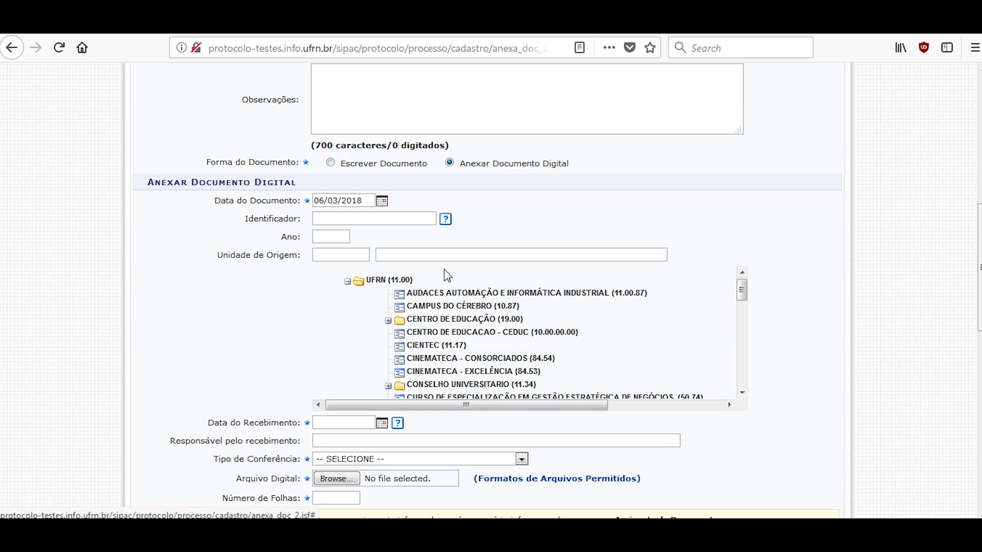
# - Set the document's Data do Recebimento to 13/03/2018, leaving the identifier, year and unit of origin empty
pyautogui.click(345, 219)
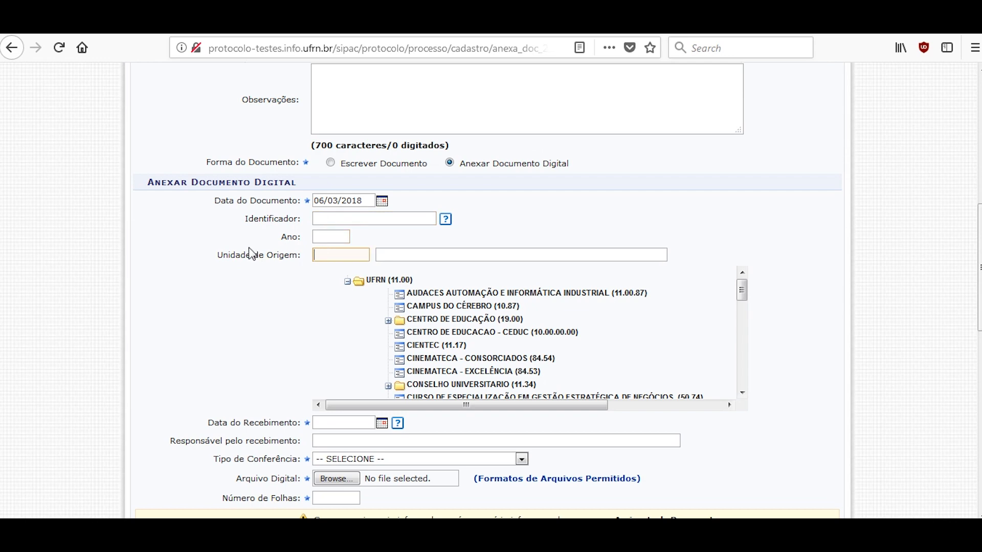
pyautogui.moveTo(980, 231); pyautogui.dragTo(952, 281)
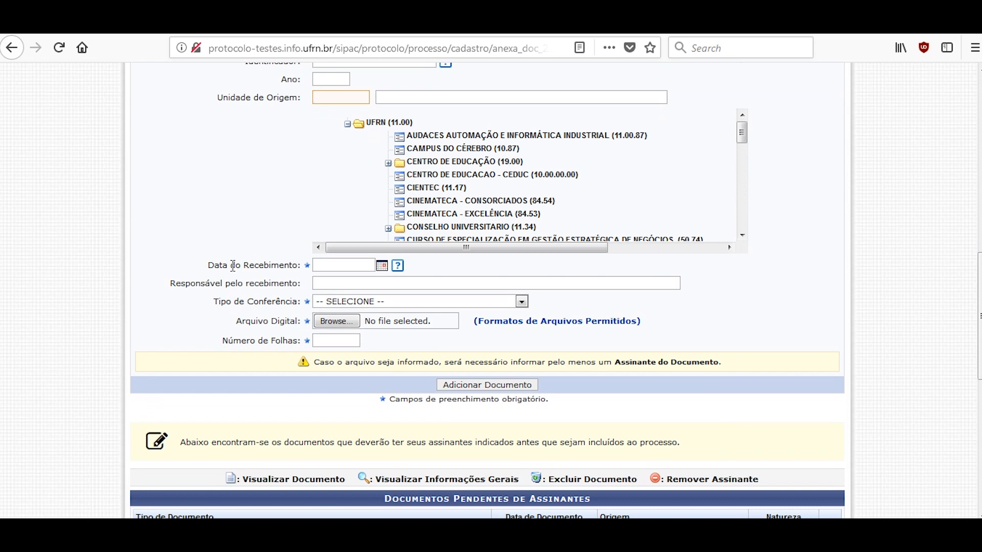
pyautogui.scroll(1, 270, 227)
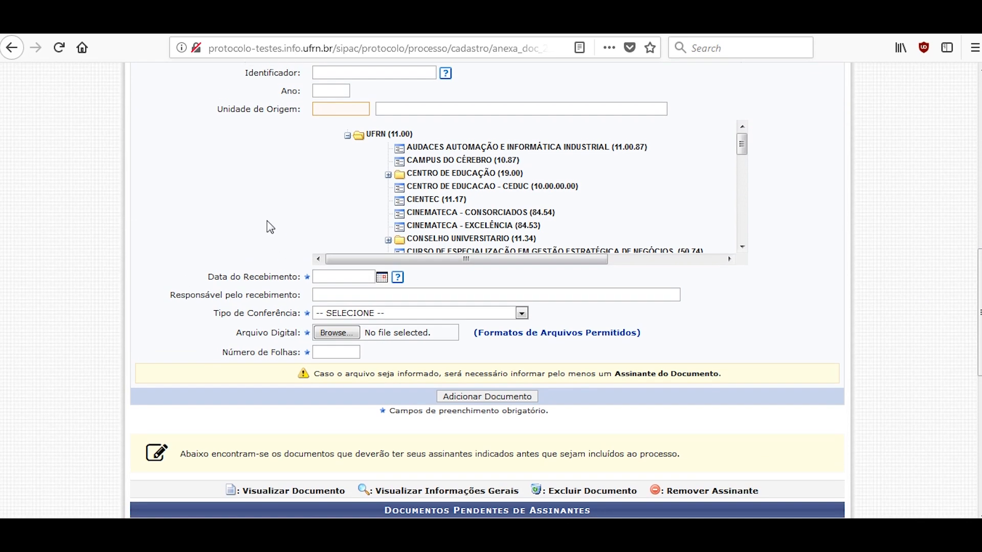
pyautogui.scroll(3, 270, 227)
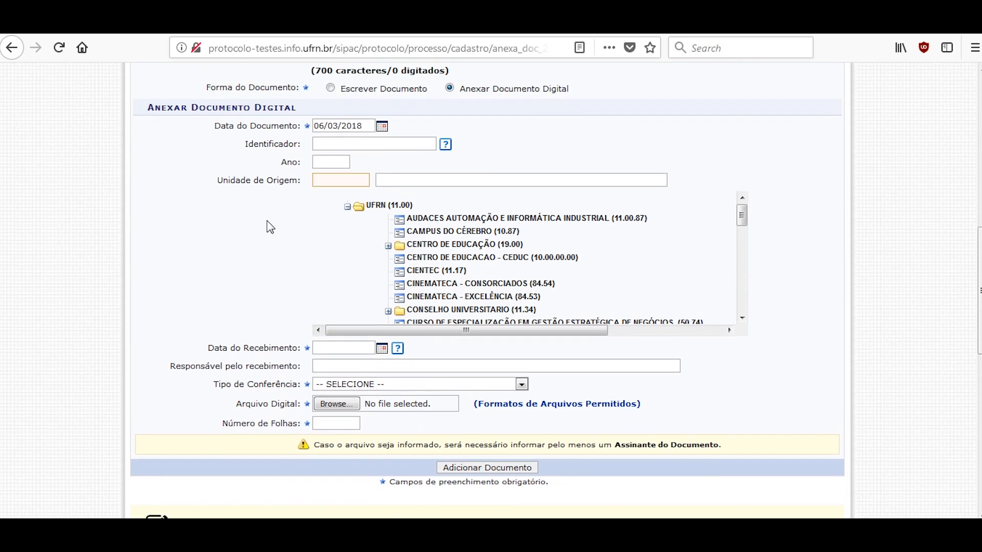
pyautogui.scroll(-3, 270, 227)
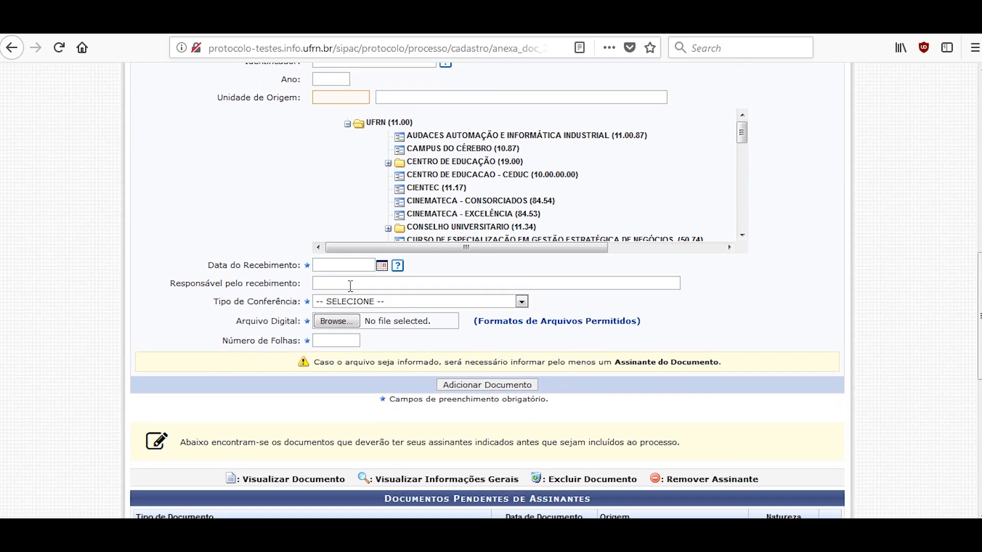
pyautogui.click(382, 265)
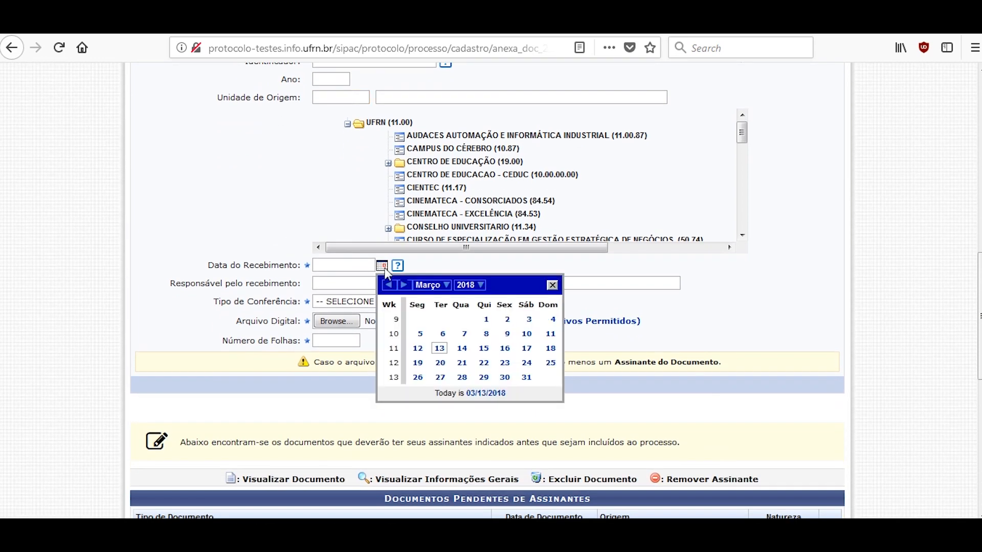
pyautogui.click(440, 348)
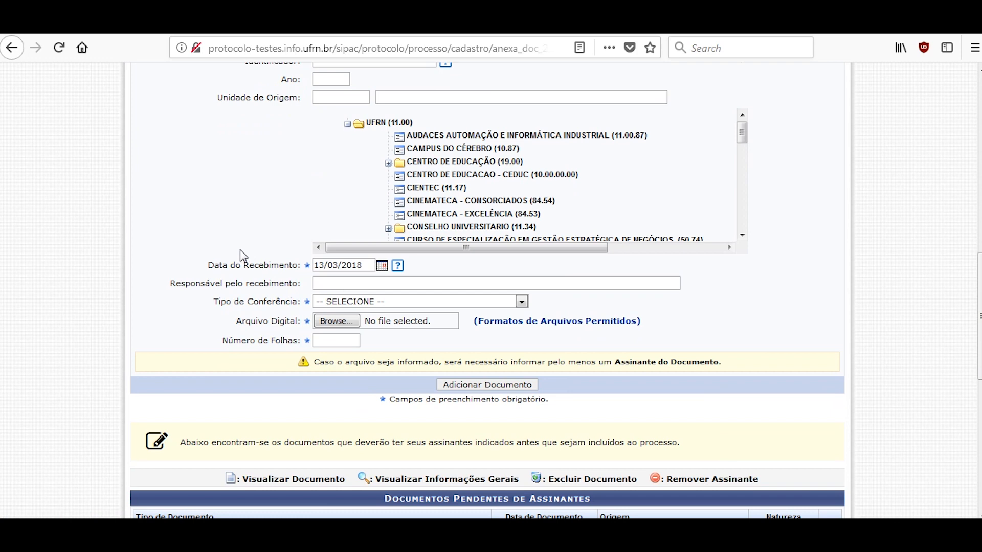
# - Choose CÓPIA SIMPLES as the document's Tipo de Conferência, leaving the person responsible for receipt empty
pyautogui.click(340, 282)
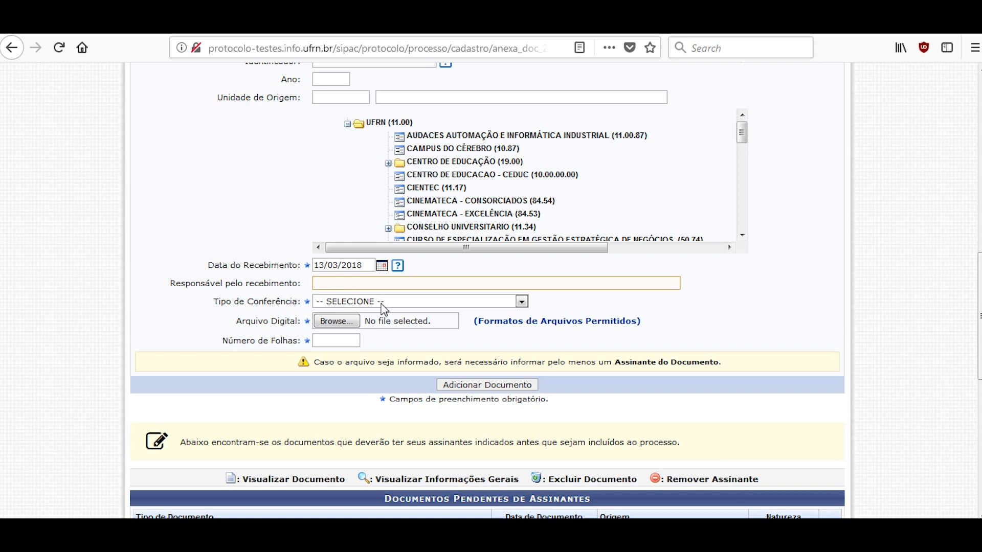
pyautogui.click(415, 300)
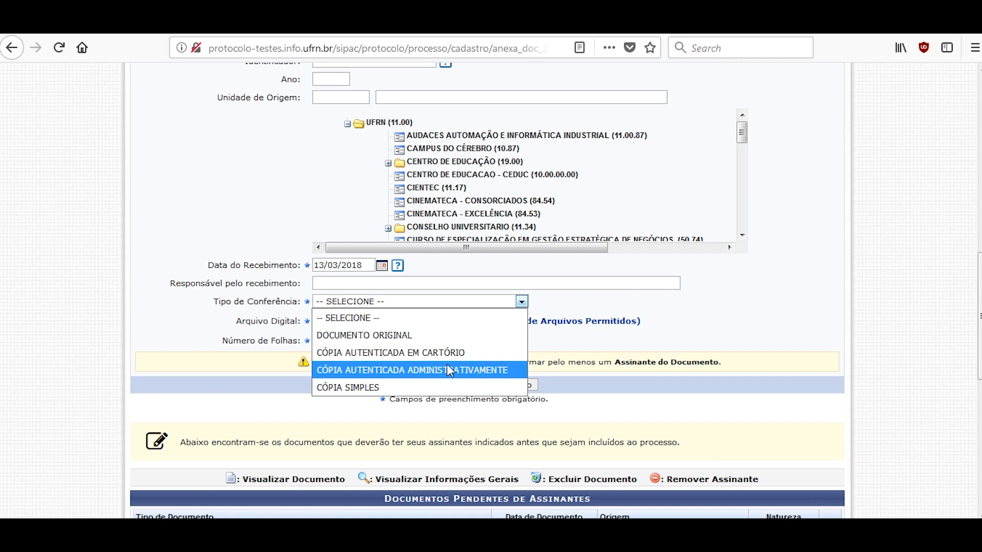
pyautogui.click(372, 387)
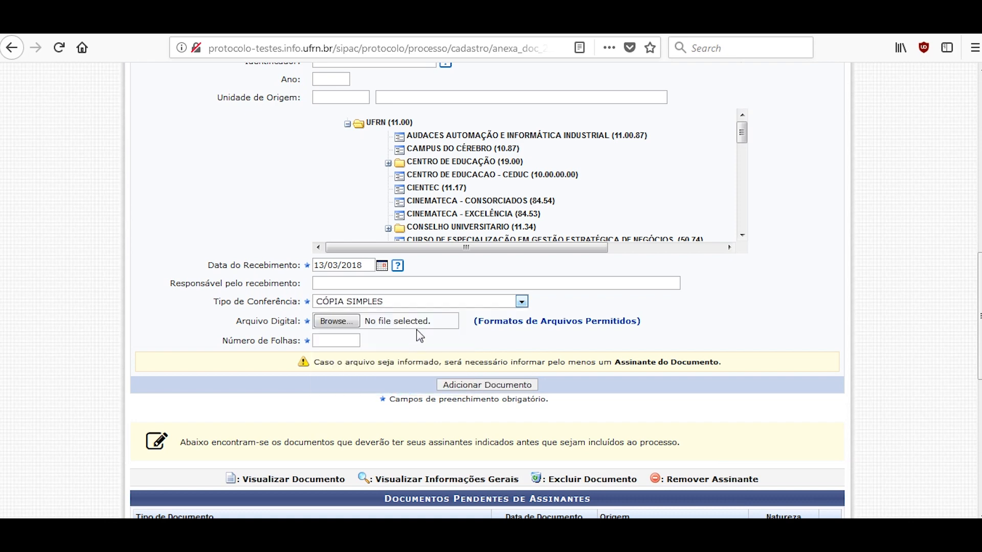
# - Attach the file PORTARIA NORMATIVA Nº 1 - 2017.pdf from the Downloads folder as the digital file
pyautogui.click(343, 320)
pyautogui.moveTo(475, 181); pyautogui.dragTo(480, 87)
pyautogui.click(62, 109)
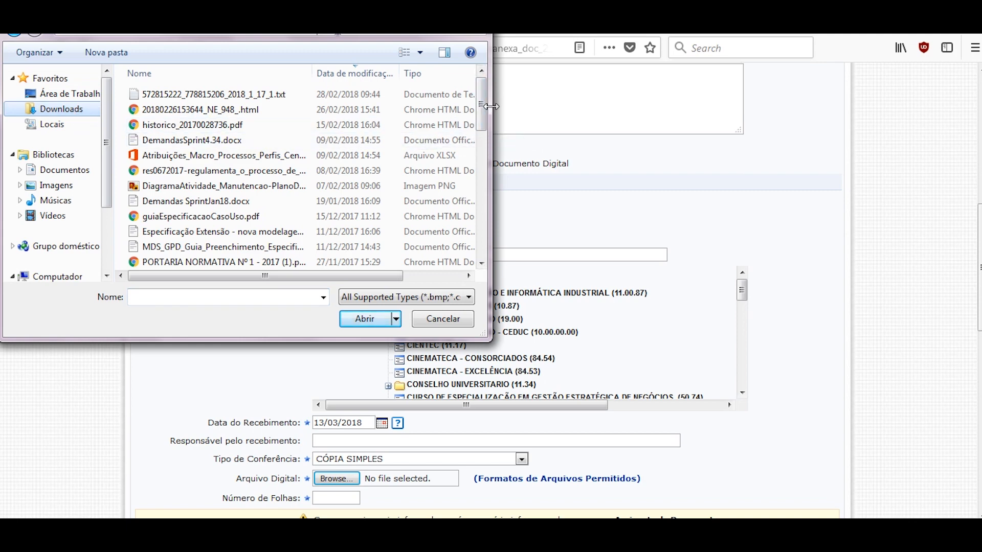
pyautogui.moveTo(482, 102); pyautogui.dragTo(477, 134)
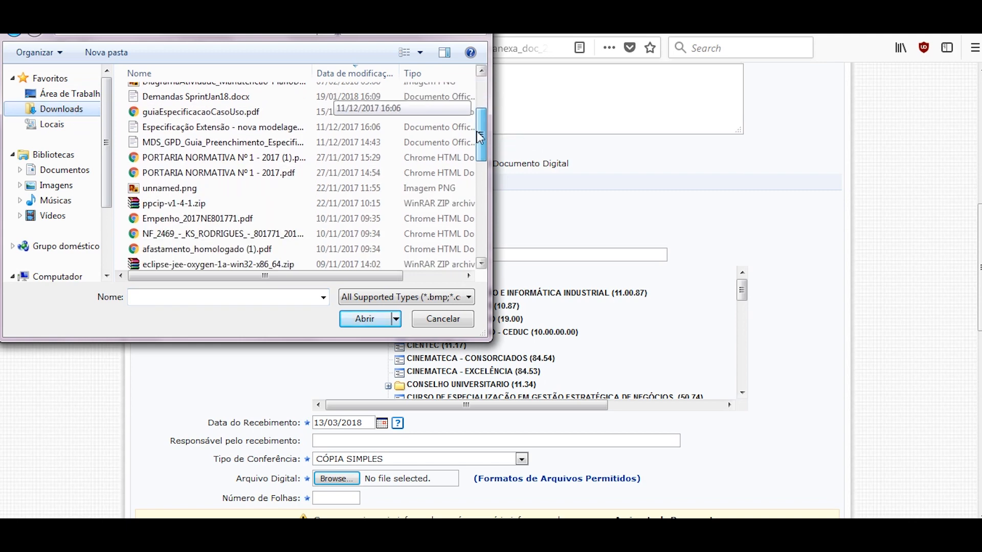
pyautogui.doubleClick(223, 174)
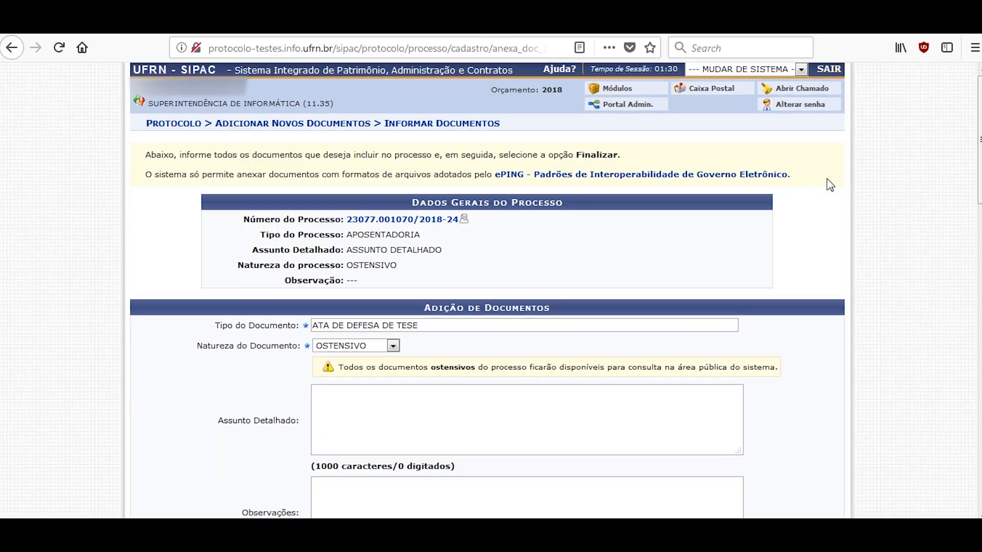
# - Add the completed ATA DE DEFESA DE TESE document to the documents awaiting signers
pyautogui.scroll(-10, 830, 185)
pyautogui.scroll(-3, 829, 185)
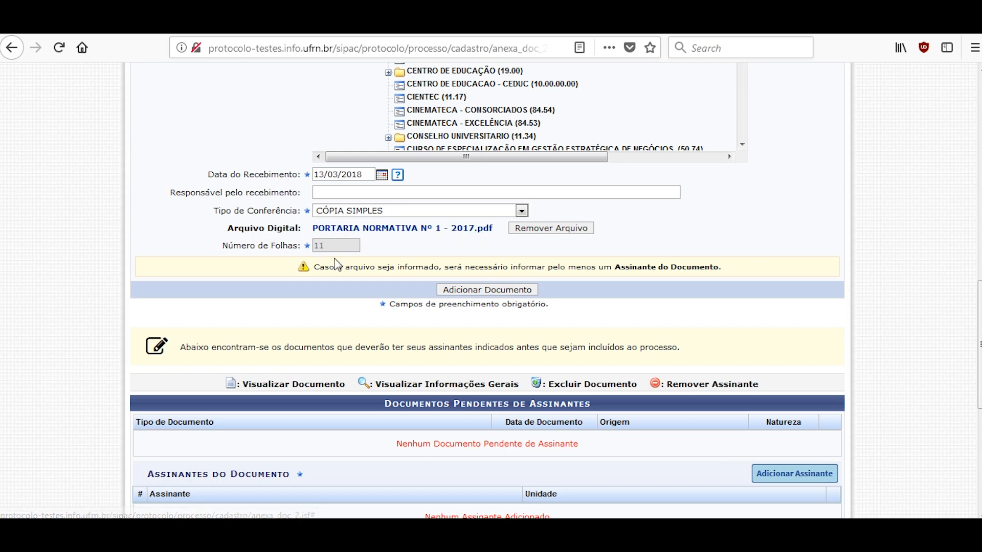
pyautogui.click(514, 295)
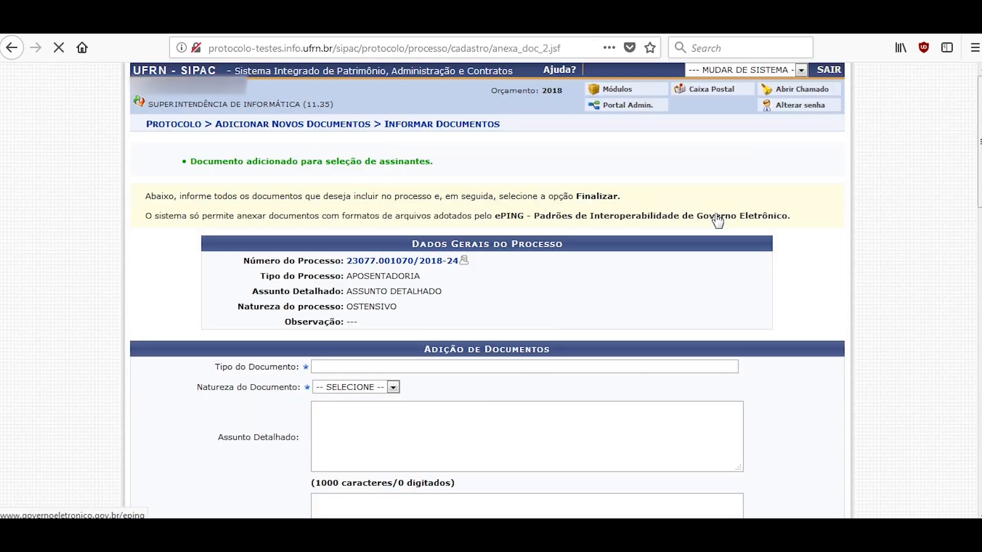
# - Add your own signature (Minha Assinatura) as signer of the pending ATA DE DEFESA DE TESE document
pyautogui.scroll(-15, 721, 207)
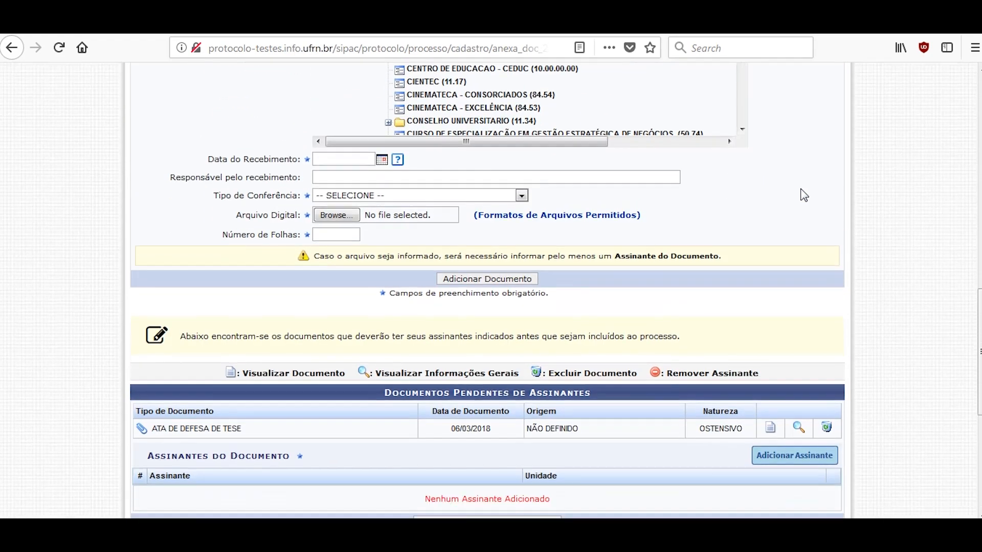
pyautogui.scroll(3, 693, 169)
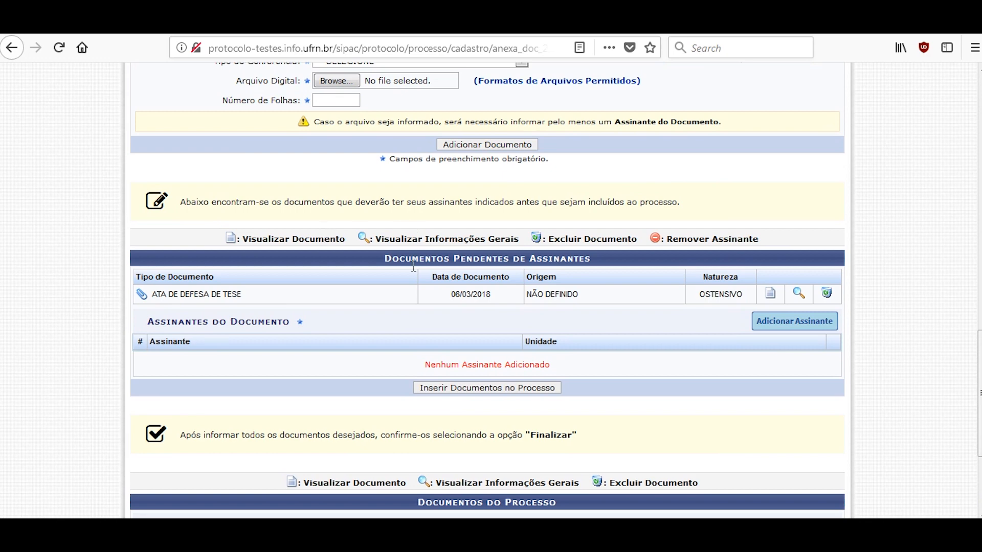
pyautogui.click(819, 327)
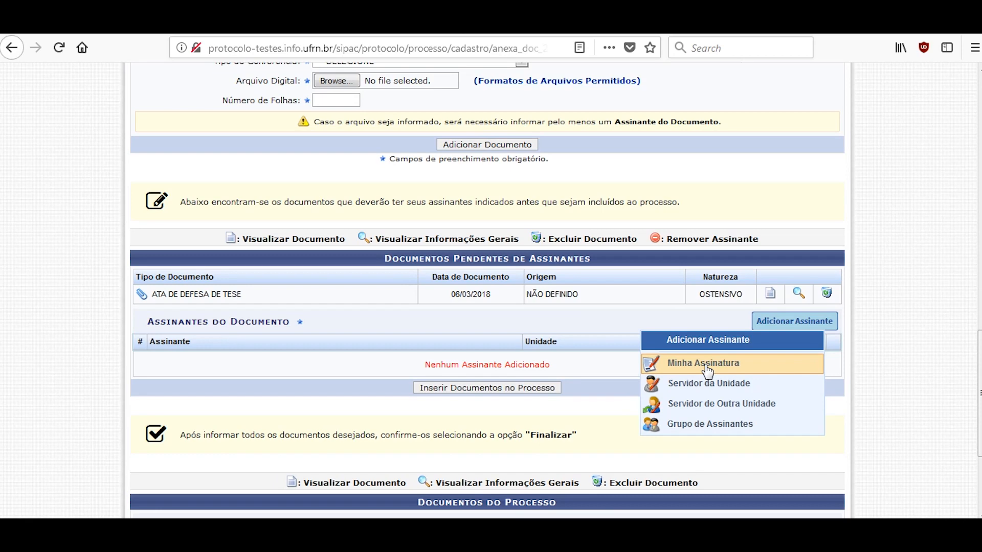
pyautogui.click(703, 364)
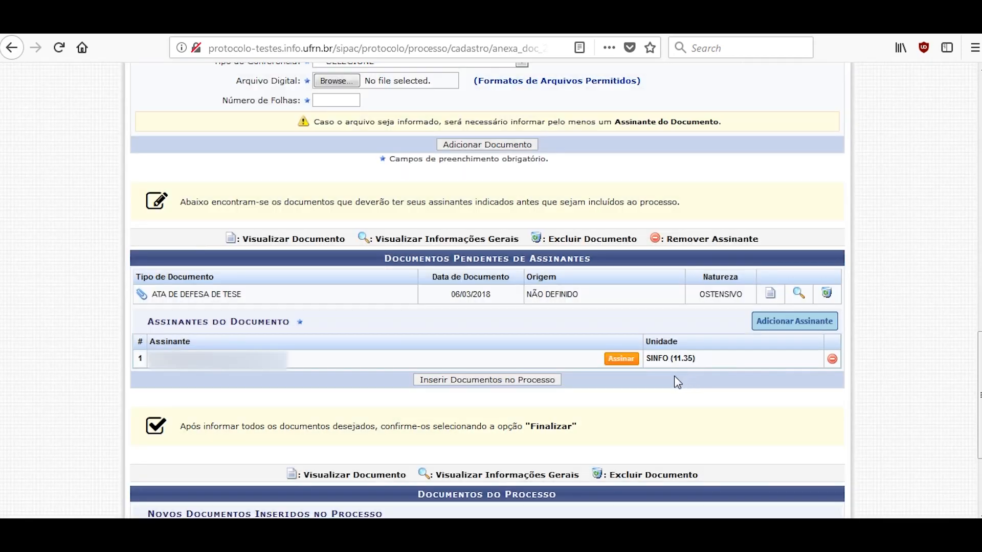
# - Sign the document with the function ASSISTENTE EM ADMINISTRACAO (CARGO) and the account password
pyautogui.click(619, 360)
pyautogui.click(470, 260)
pyautogui.click(470, 293)
pyautogui.click(484, 278)
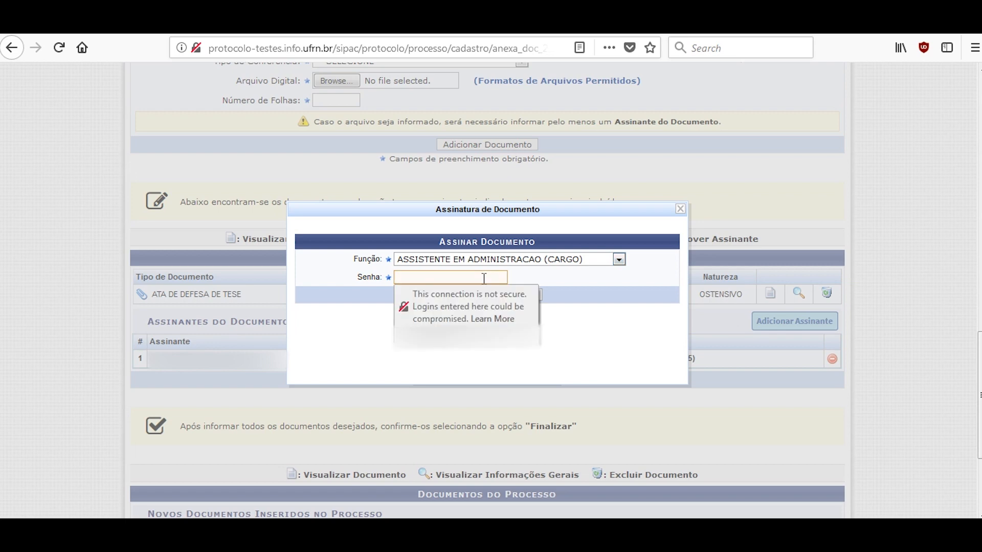
pyautogui.click(449, 331)
pyautogui.click(458, 295)
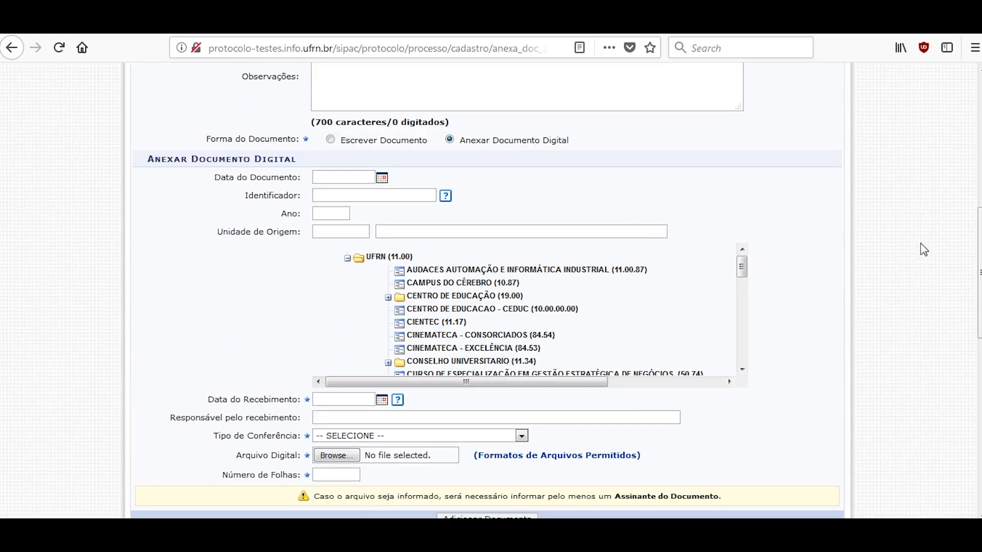
# - Insert the signed ATA DE DEFESA DE TESE document into the process and finalize the addition
pyautogui.scroll(-6, 923, 250)
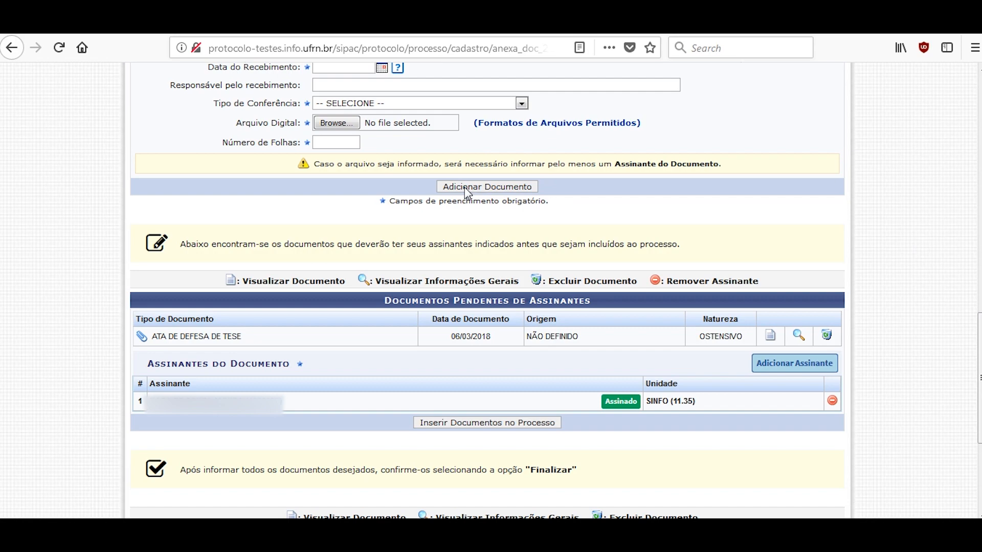
pyautogui.click(477, 424)
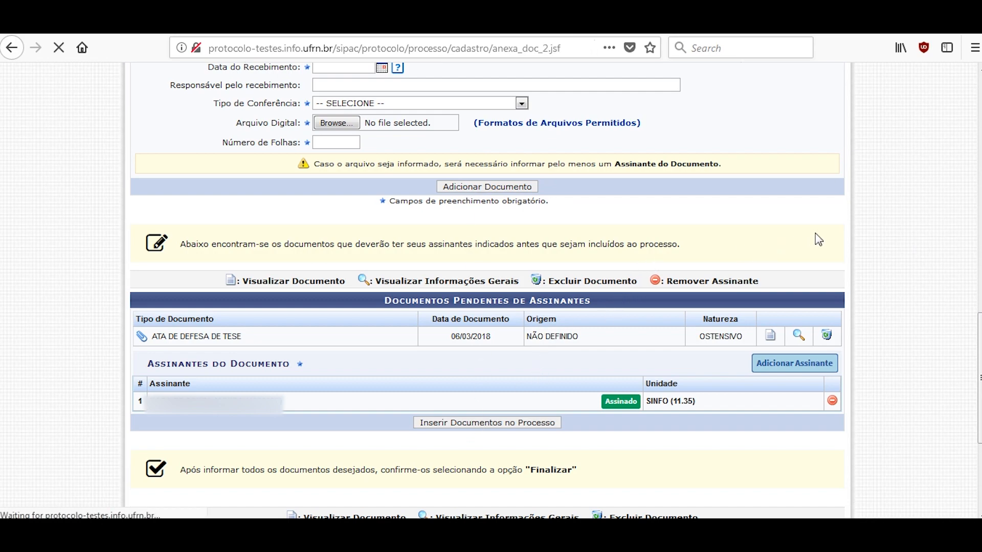
pyautogui.scroll(-10, 885, 224)
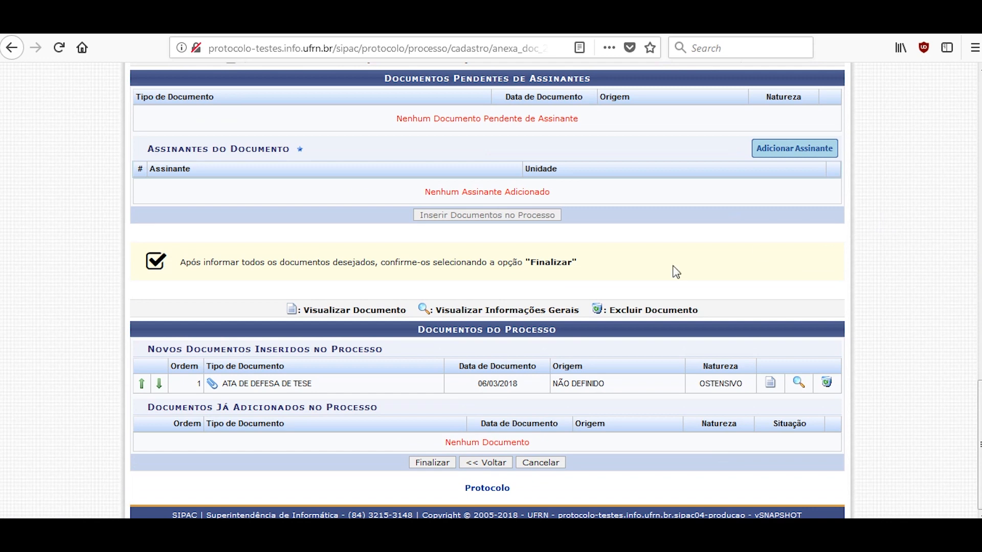
pyautogui.click(446, 465)
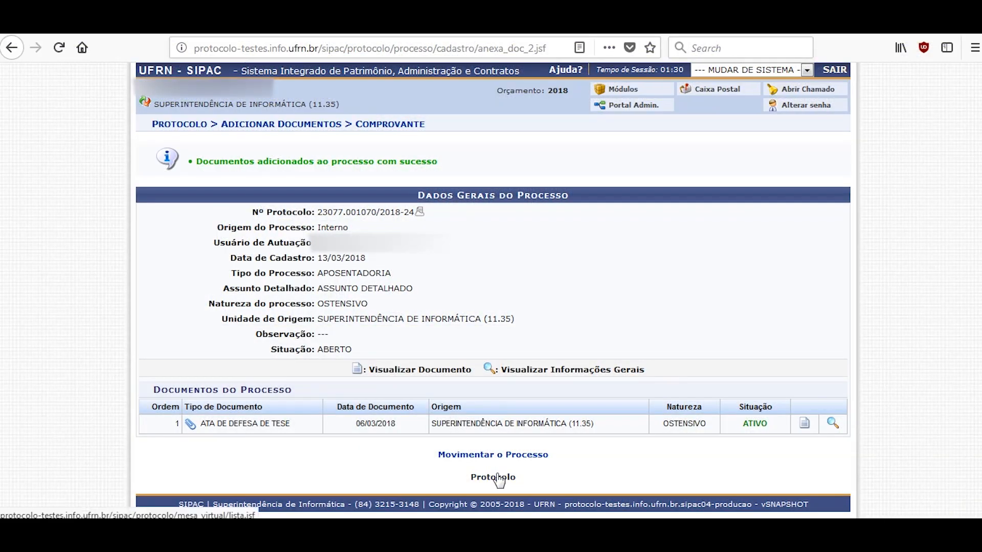
# - Return to the Protocolo virtual desk and open the APOSENTADORIA process for alteration
pyautogui.click(498, 478)
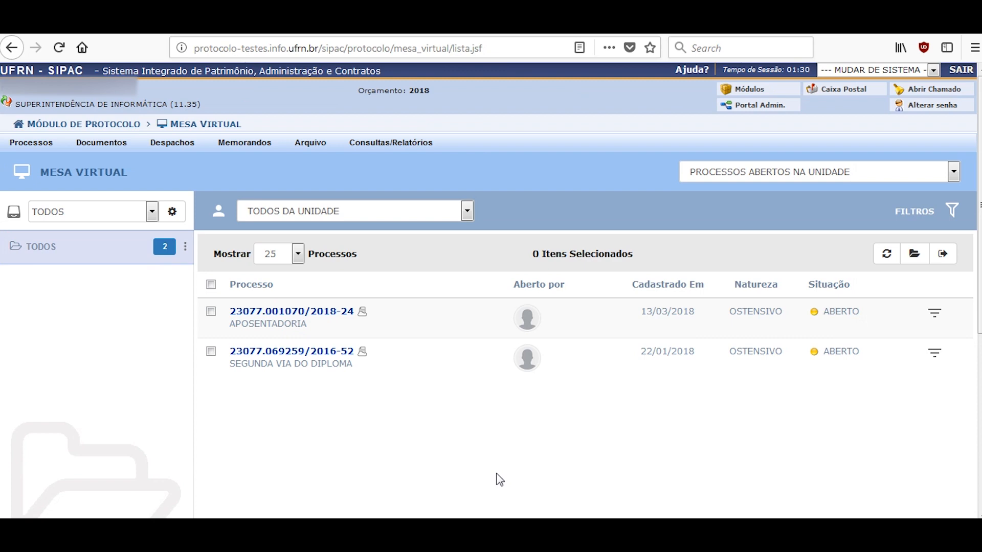
pyautogui.moveTo(329, 318)
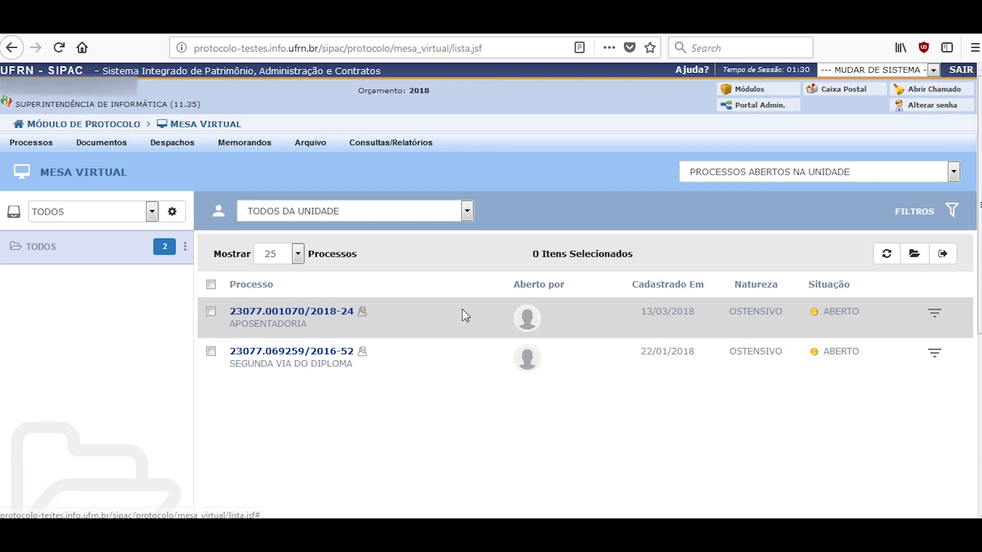
pyautogui.click(935, 313)
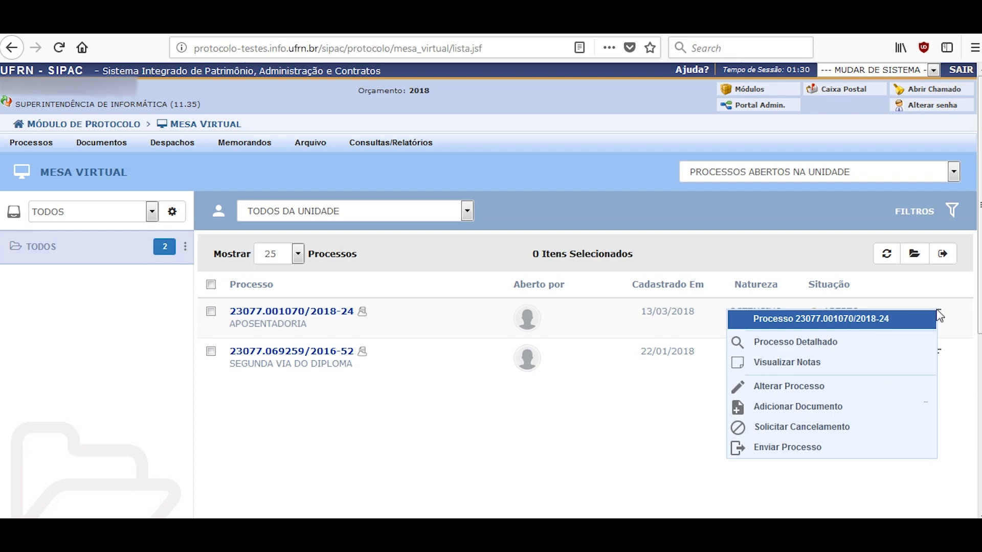
pyautogui.click(804, 387)
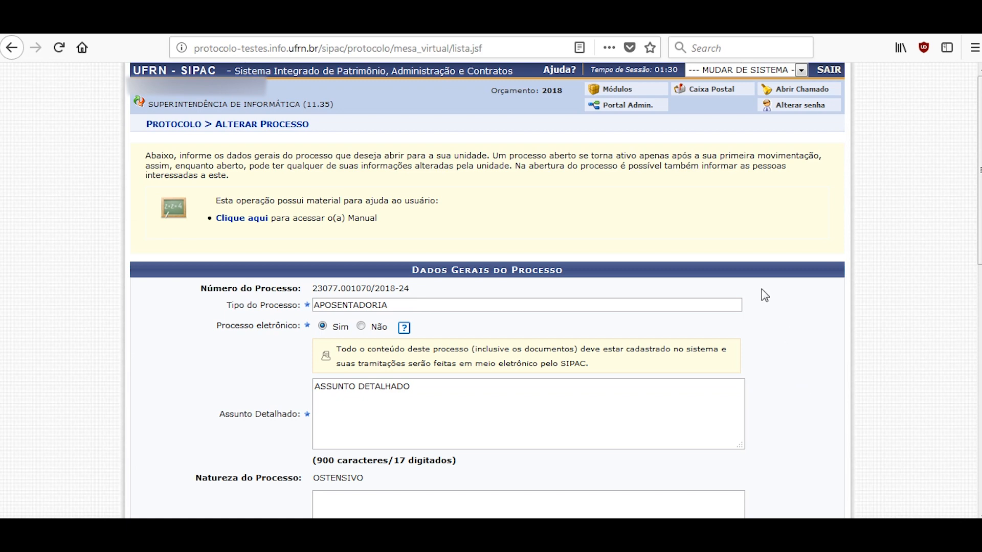
# - Insert an interested party of category Servidor into the process, entering the employee's name and keeping notification set to Sim
pyautogui.moveTo(979, 170); pyautogui.dragTo(980, 258)
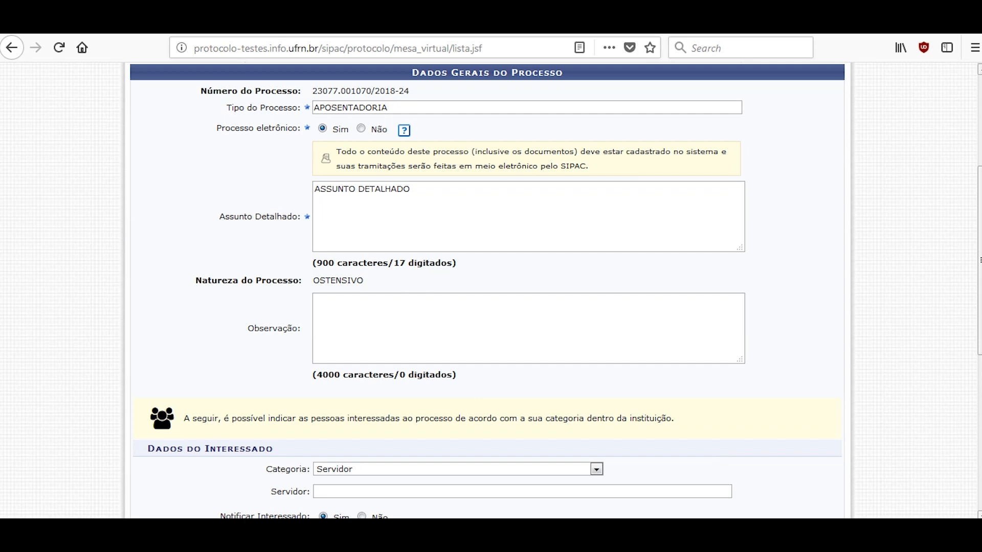
pyautogui.scroll(-3, 774, 313)
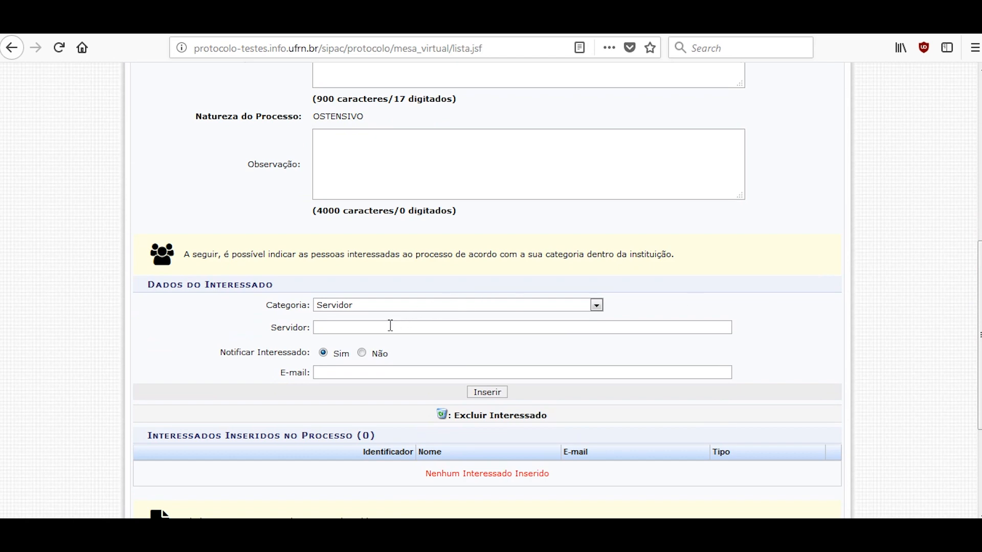
pyautogui.click(420, 306)
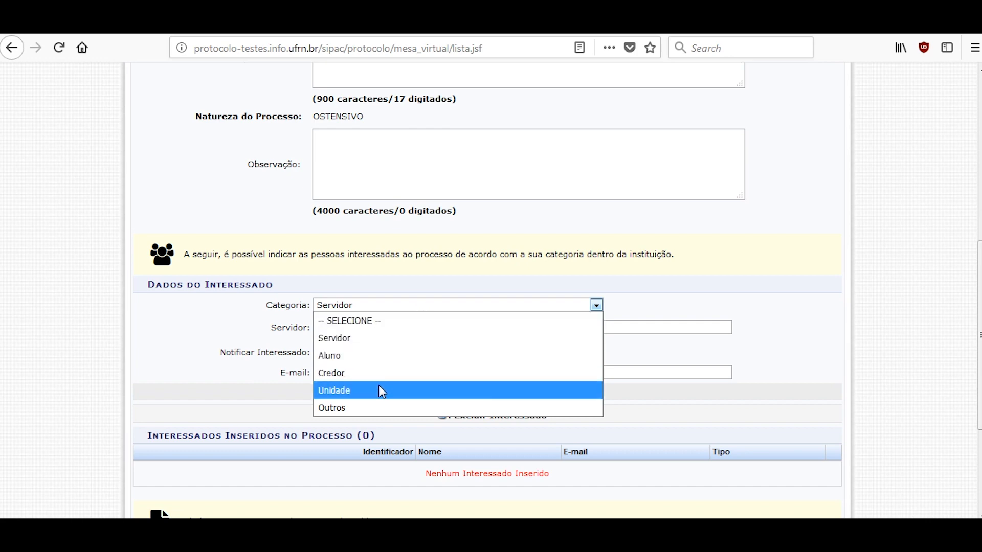
pyautogui.click(389, 338)
pyautogui.click(338, 325)
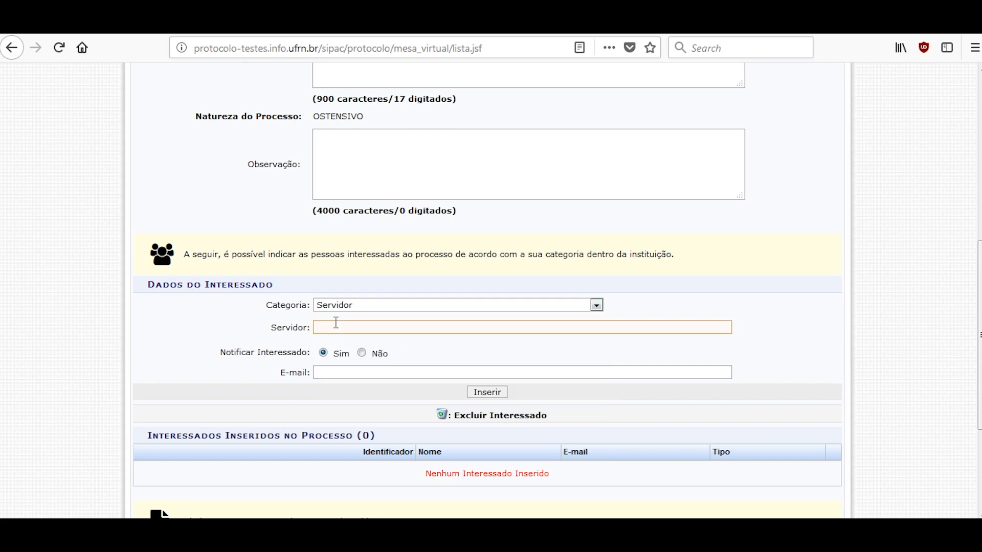
pyautogui.write('dalton')
pyautogui.click(383, 356)
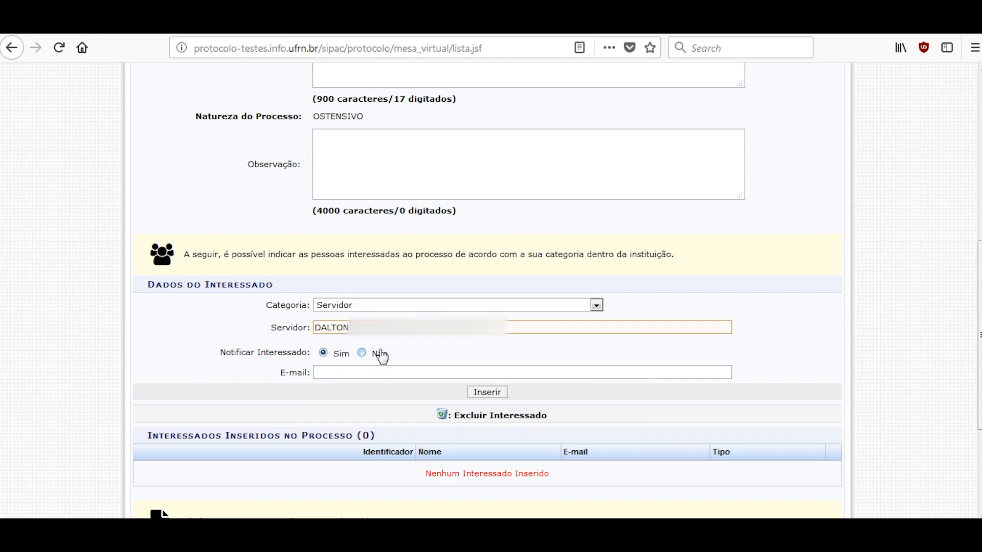
pyautogui.click(490, 392)
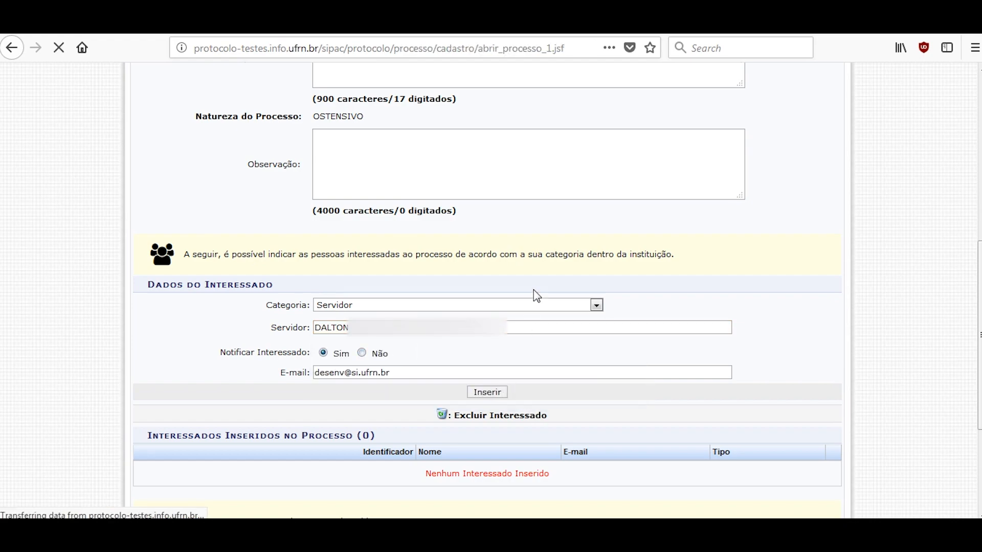
# - Continue to the process data review and confirm the alteration of the APOSENTADORIA process
pyautogui.scroll(-10, 592, 220)
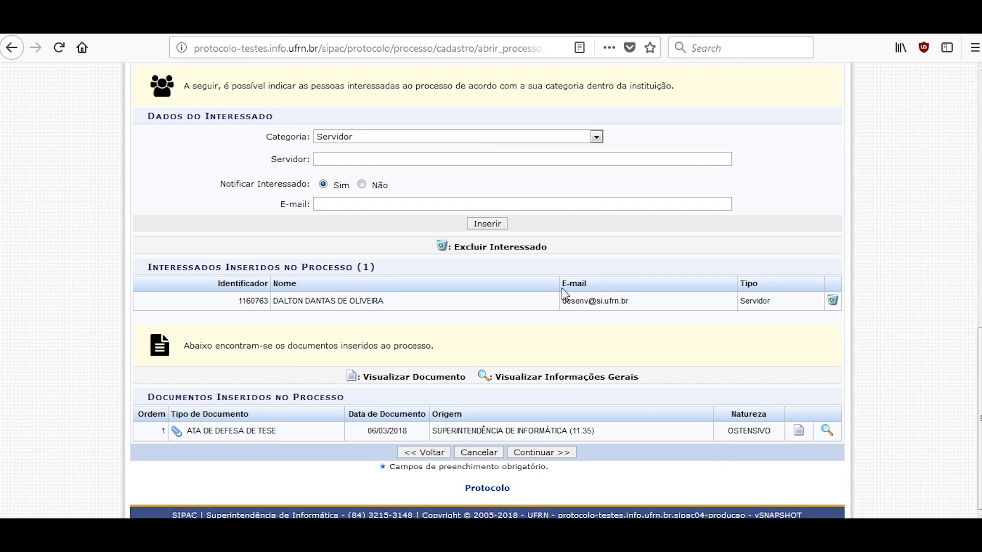
pyautogui.click(543, 453)
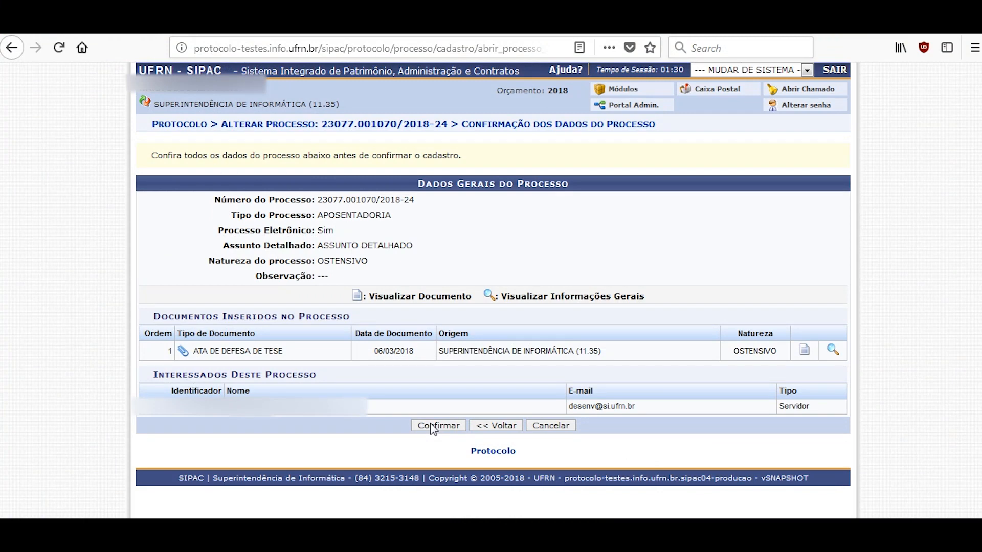
pyautogui.click(431, 425)
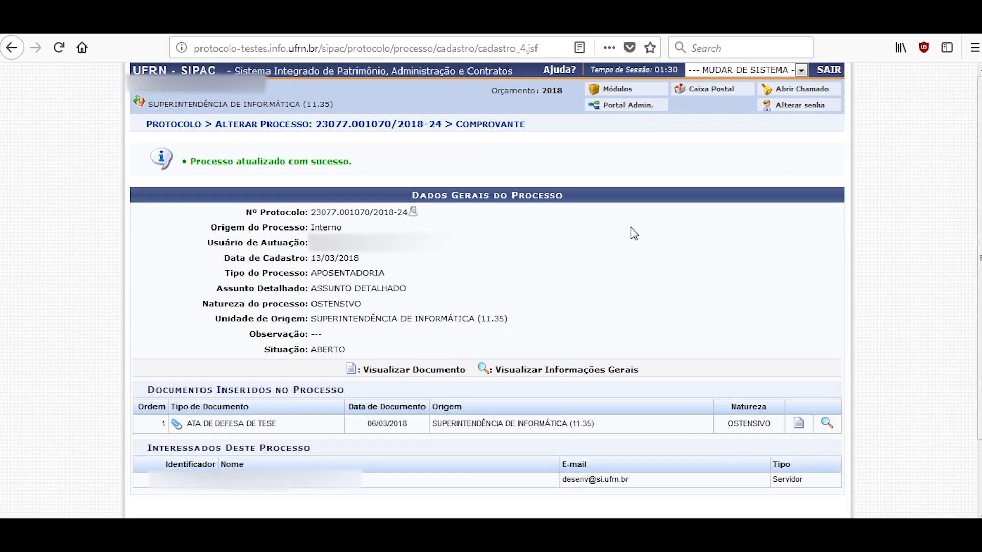
# - Start sending the altered process and set its destination unit to PRÓ-REITORIA DE ADMINISTRAÇÃO (PROAD), code 11.02
pyautogui.scroll(-2, 497, 271)
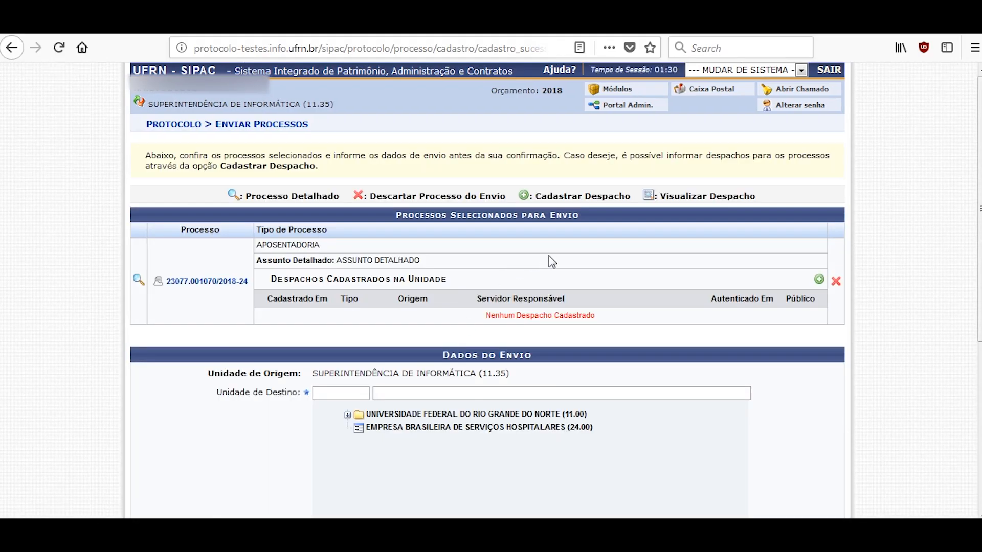
pyautogui.scroll(-3, 973, 231)
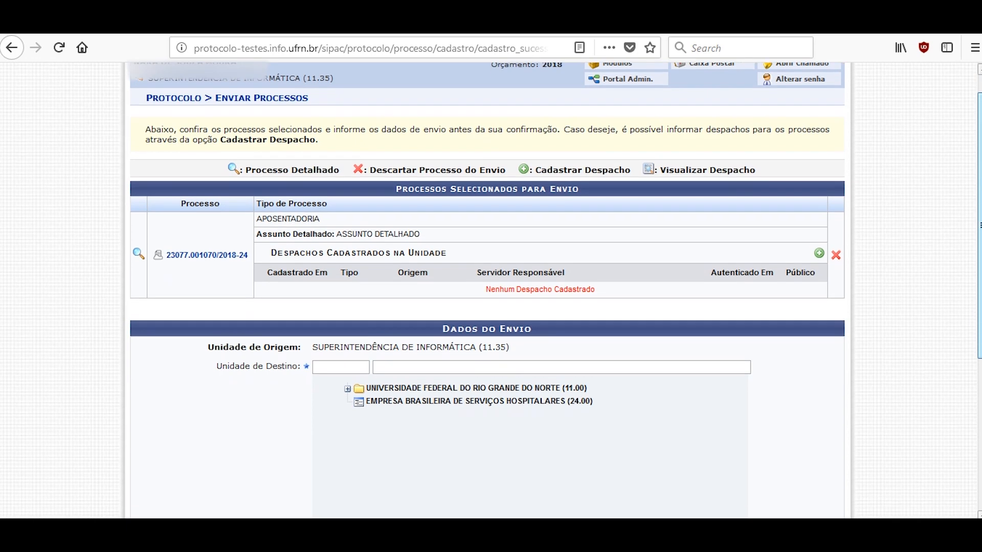
pyautogui.scroll(-5, 979, 349)
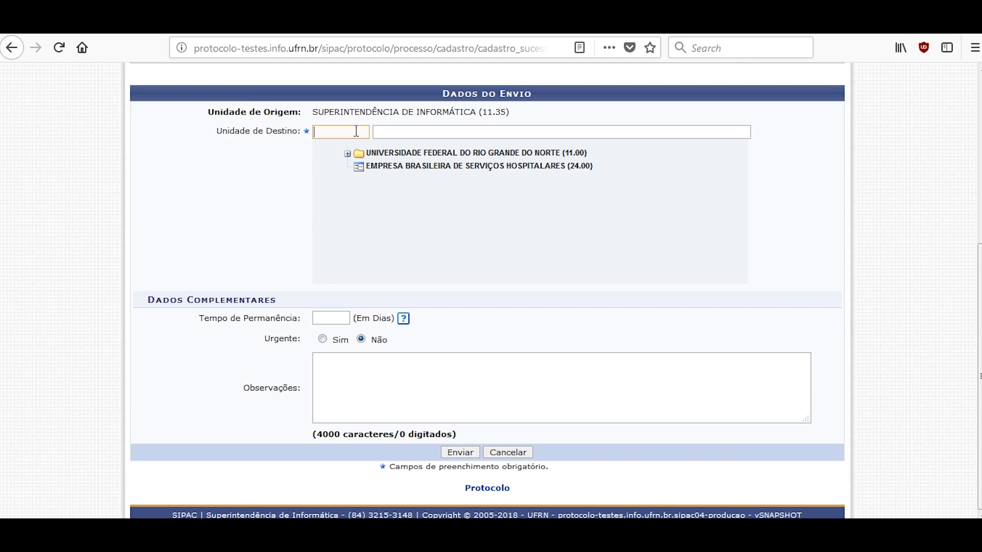
pyautogui.click(421, 132)
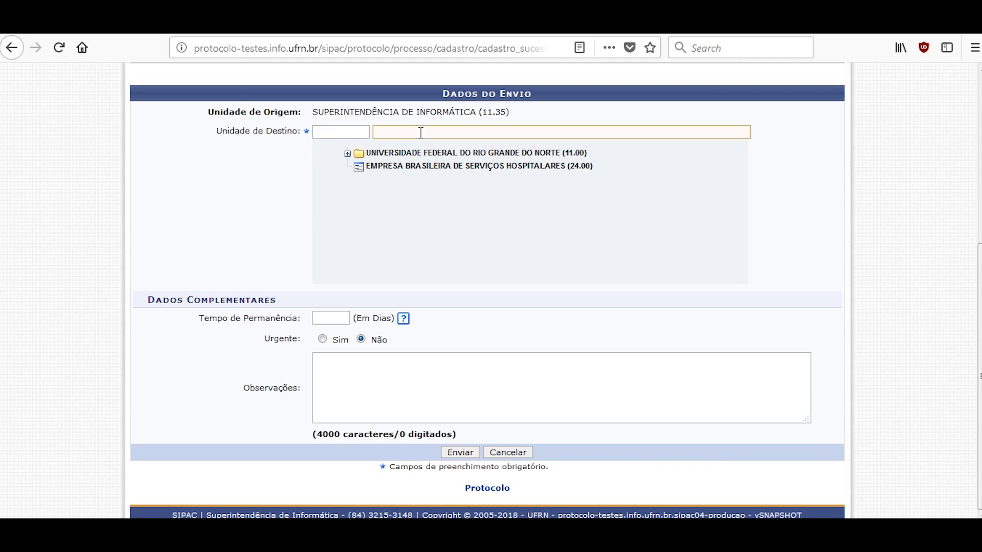
pyautogui.click(351, 154)
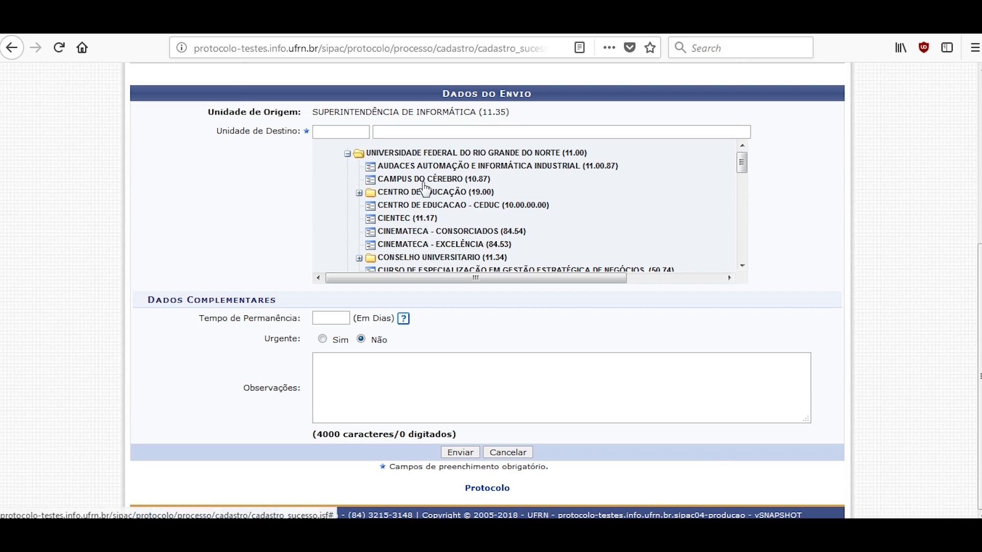
pyautogui.click(343, 134)
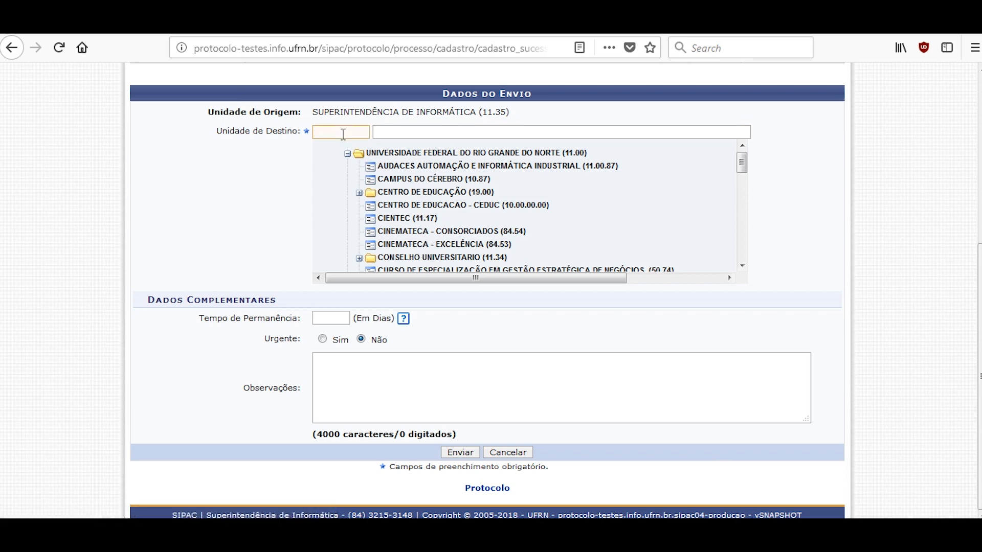
pyautogui.write('11.02')
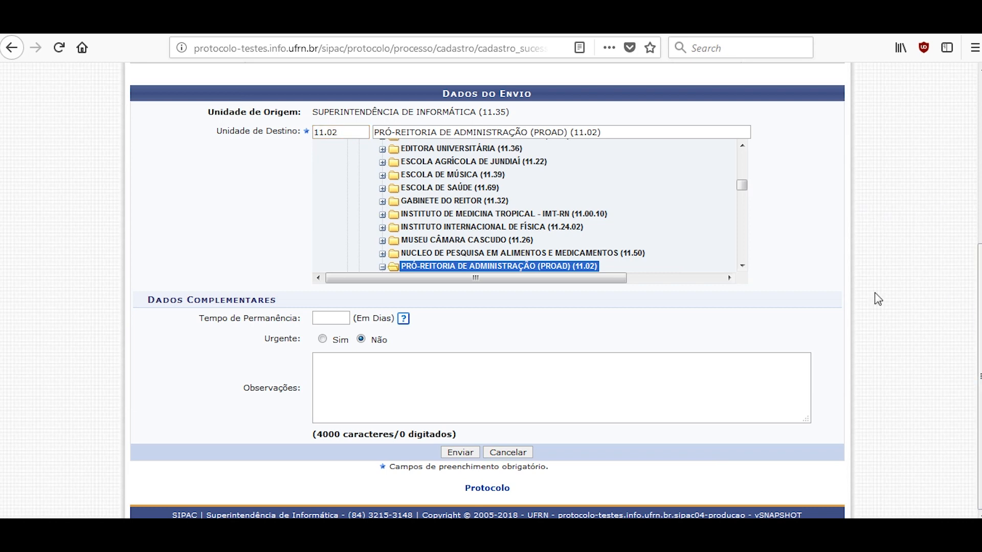
# - Set Urgente to Sim to examine the available urgency reasons, and return it to Não
pyautogui.moveTo(149, 299); pyautogui.dragTo(275, 300)
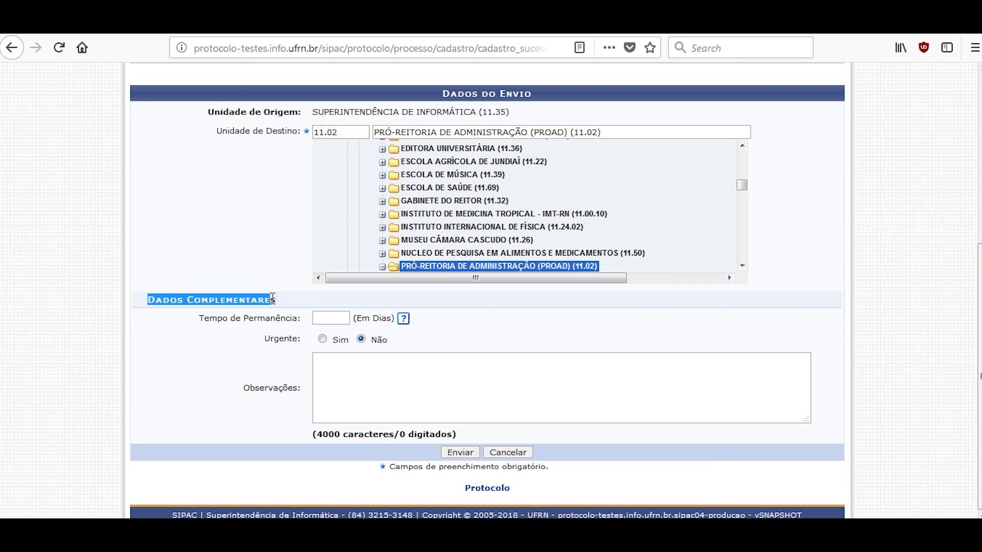
pyautogui.click(280, 306)
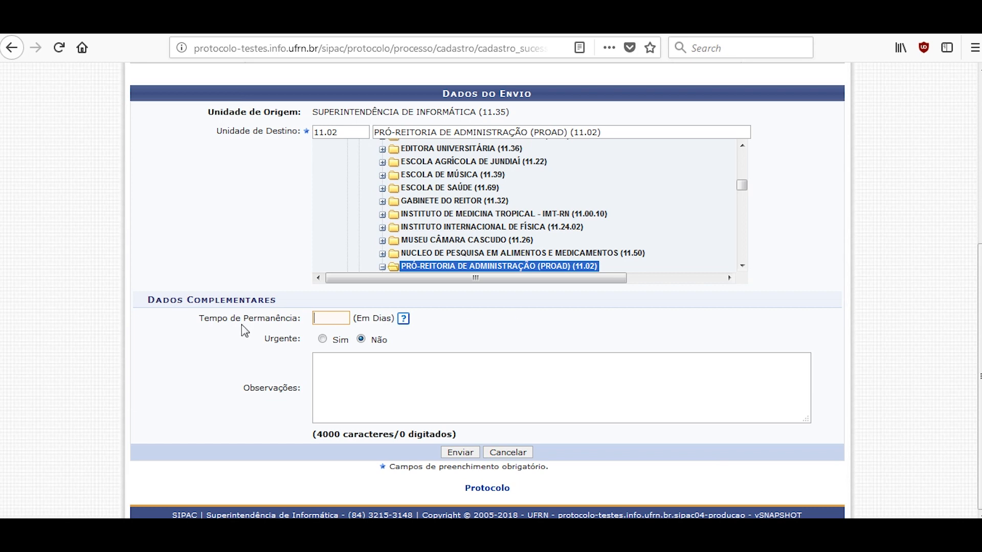
pyautogui.click(322, 339)
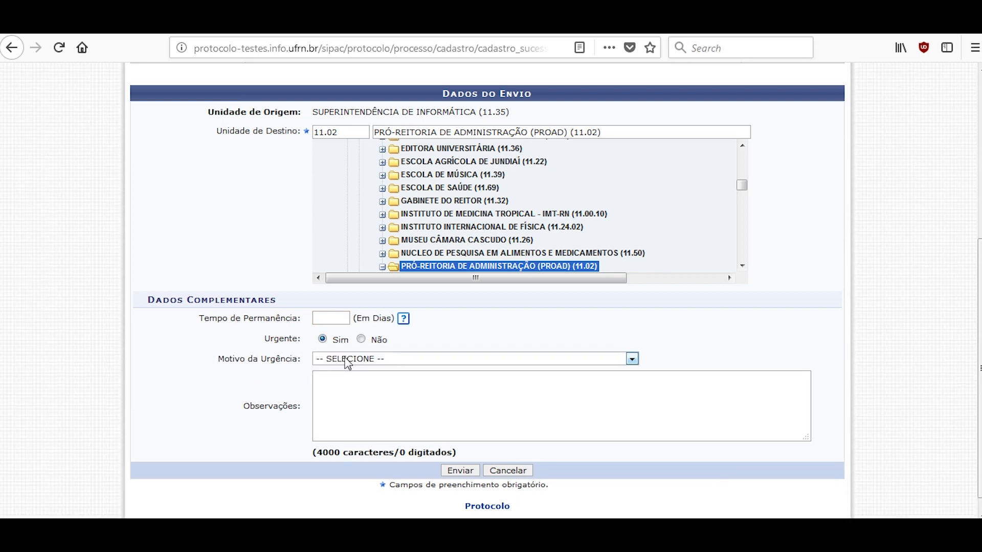
pyautogui.click(631, 360)
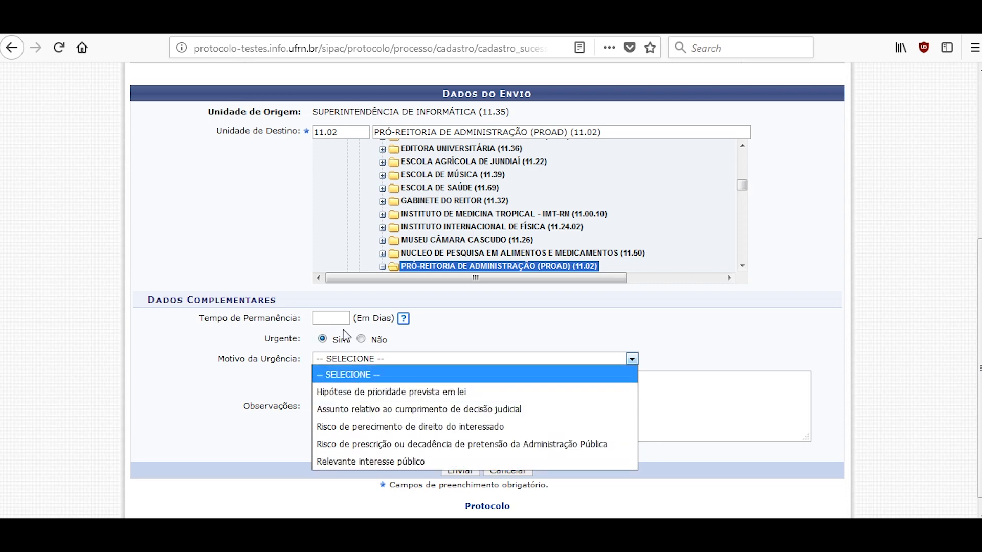
pyautogui.click(362, 339)
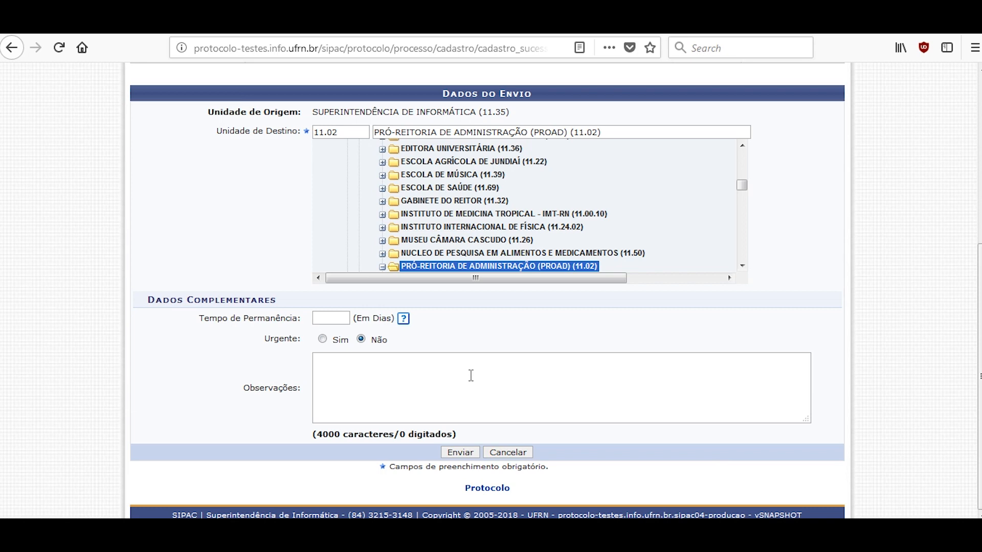
# - Send the process to the destination unit with Observações left blank, and return to the Protocolo virtual desk
pyautogui.click(397, 387)
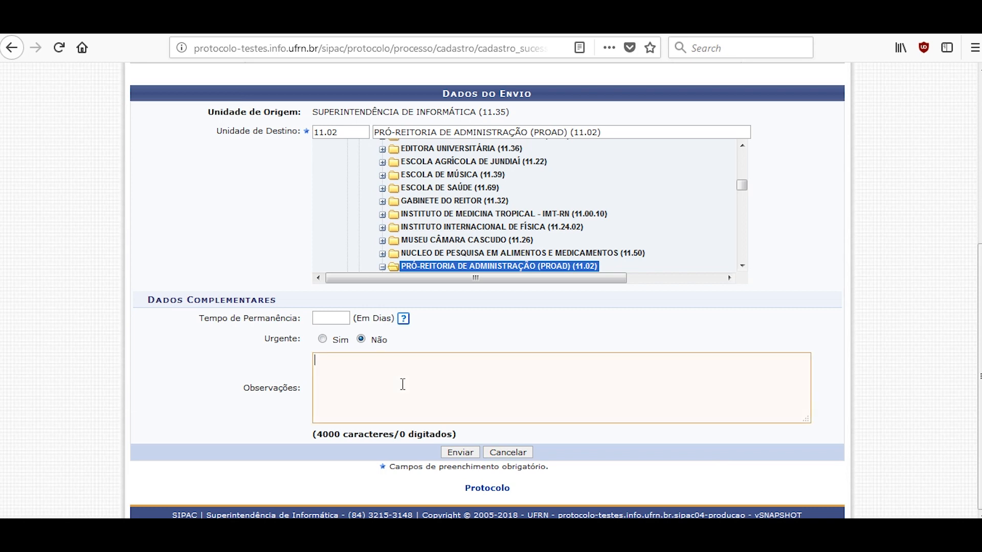
pyautogui.click(463, 455)
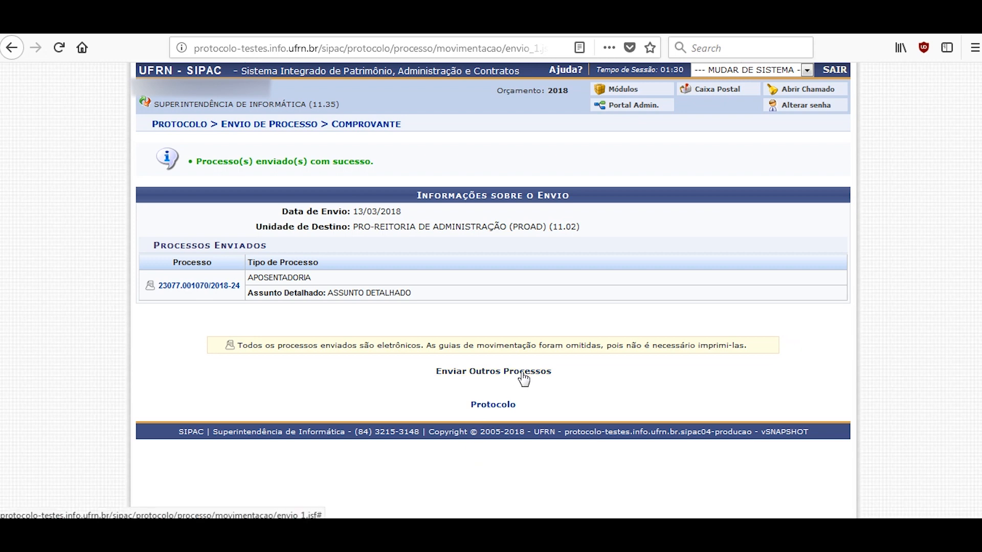
pyautogui.click(494, 405)
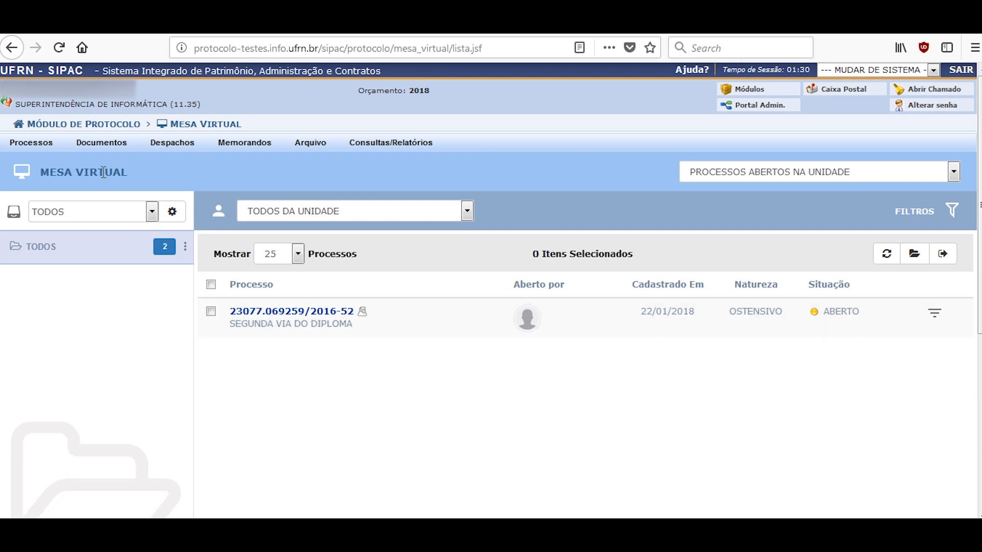
# - Start registering a new internal process of type ACORDO DE COOPERAÇÃO and mark it as electronic
pyautogui.moveTo(31, 143)
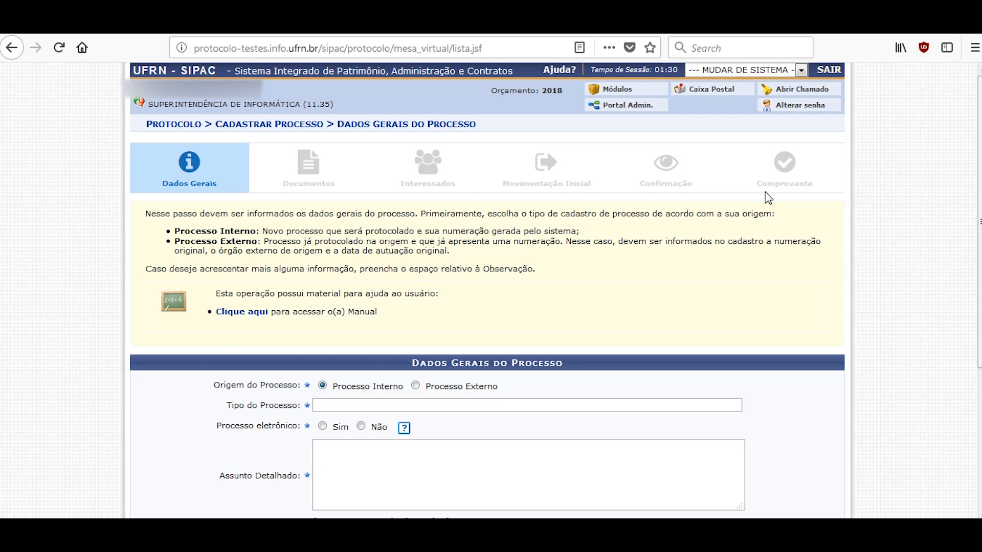
pyautogui.scroll(-2, 670, 200)
pyautogui.scroll(-4, 690, 259)
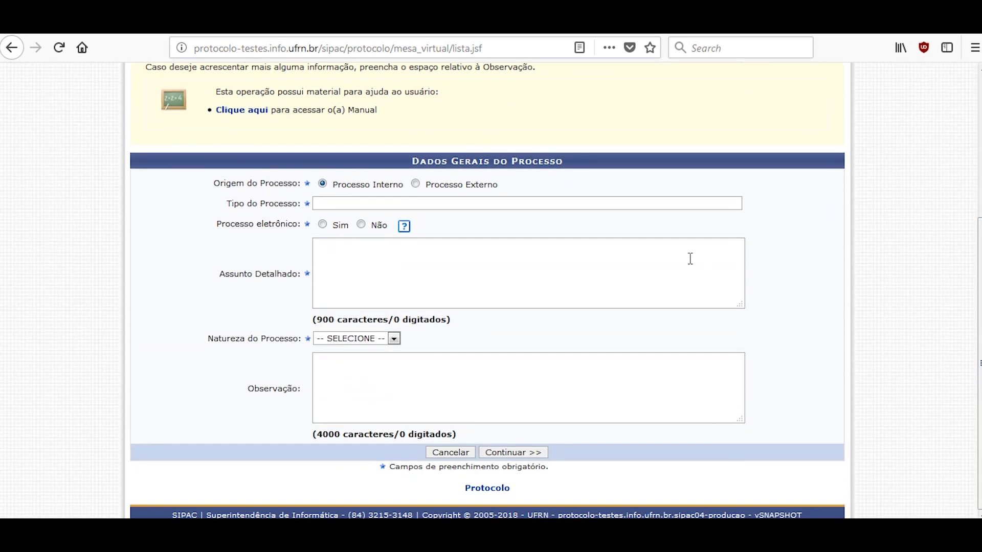
pyautogui.click(339, 202)
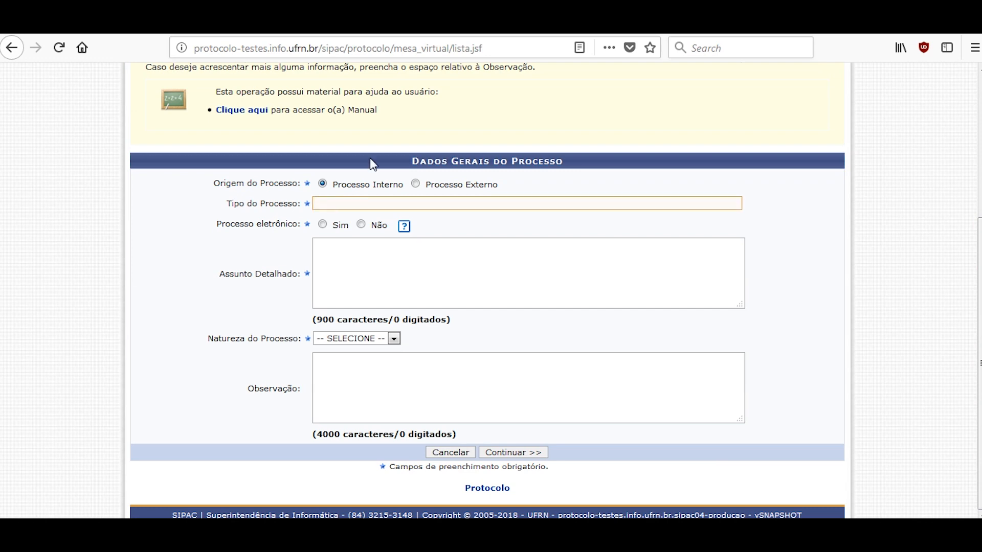
pyautogui.write('acordo')
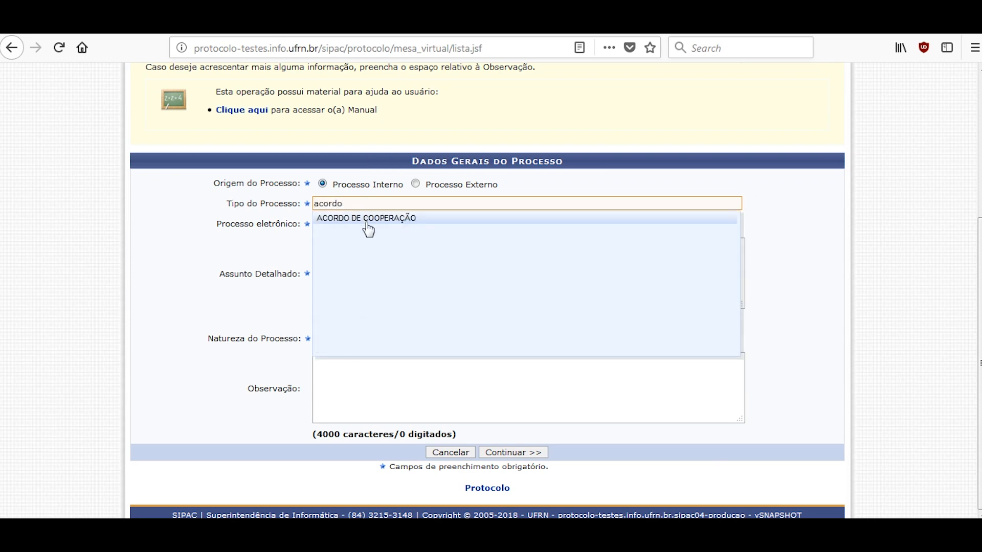
pyautogui.click(367, 219)
pyautogui.click(323, 224)
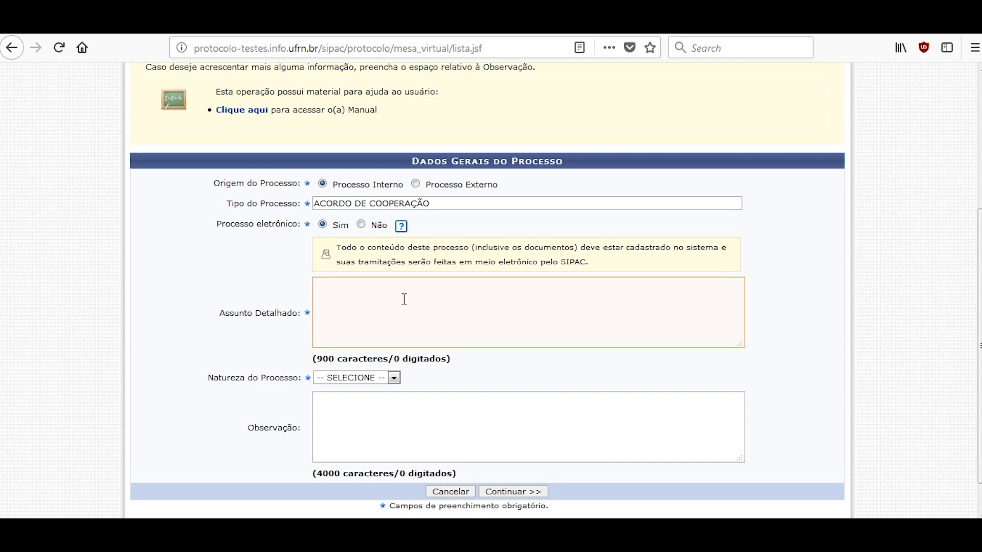
# - Fill Assunto Detalhado with "Assunto Detalhado", set the process nature to OSTENSIVO, and continue to the documents stage
pyautogui.doubleClick(223, 311)
pyautogui.moveTo(223, 311); pyautogui.dragTo(441, 302)
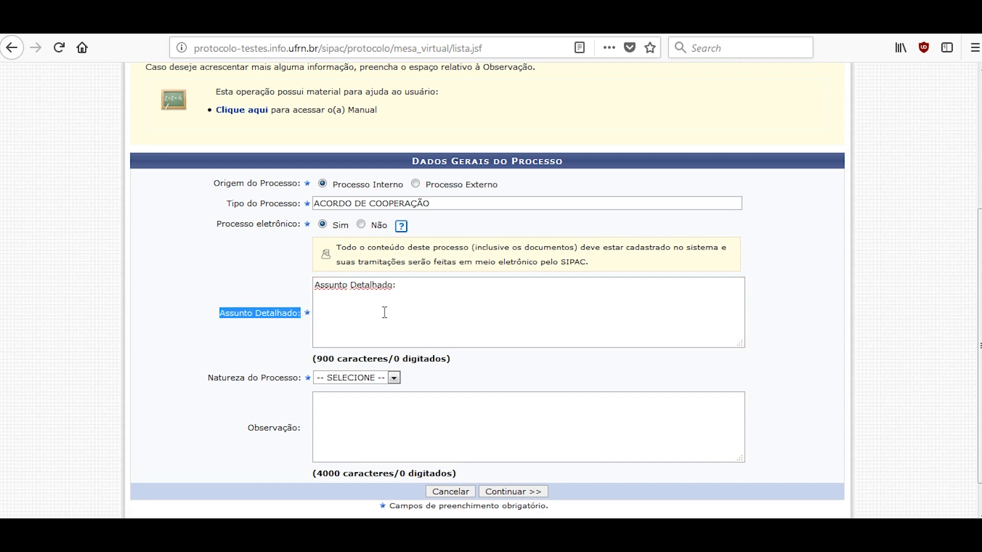
pyautogui.press('BackSpace')
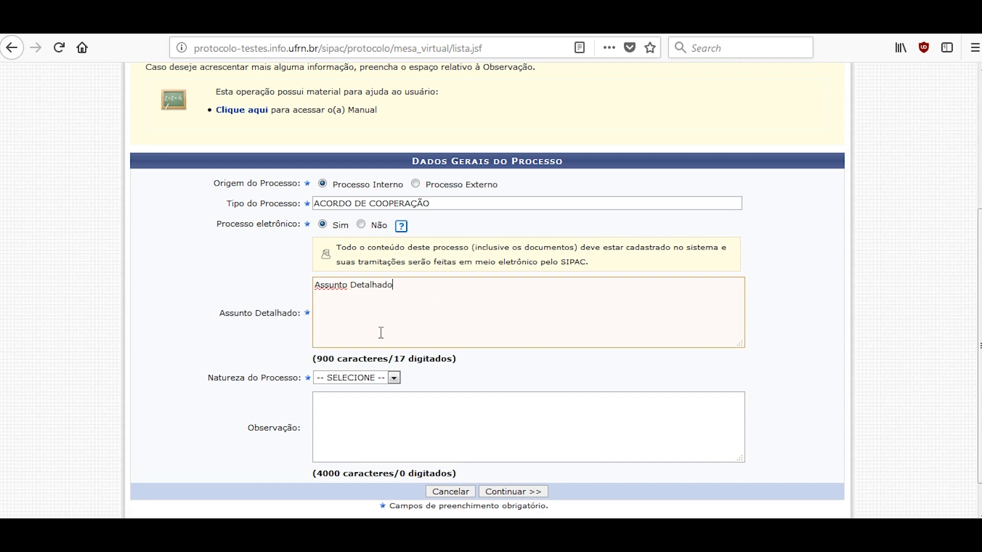
pyautogui.click(372, 379)
pyautogui.click(359, 416)
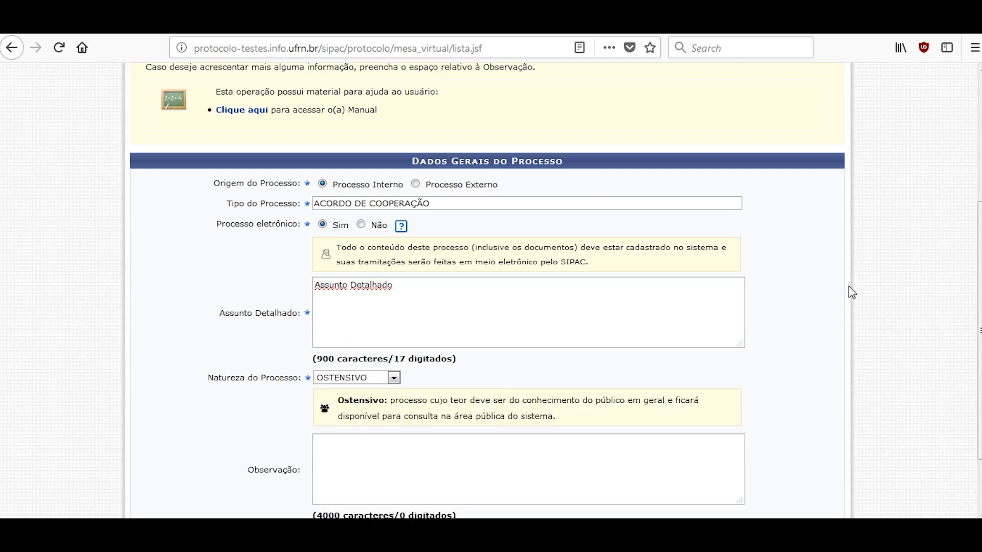
pyautogui.scroll(-3, 810, 228)
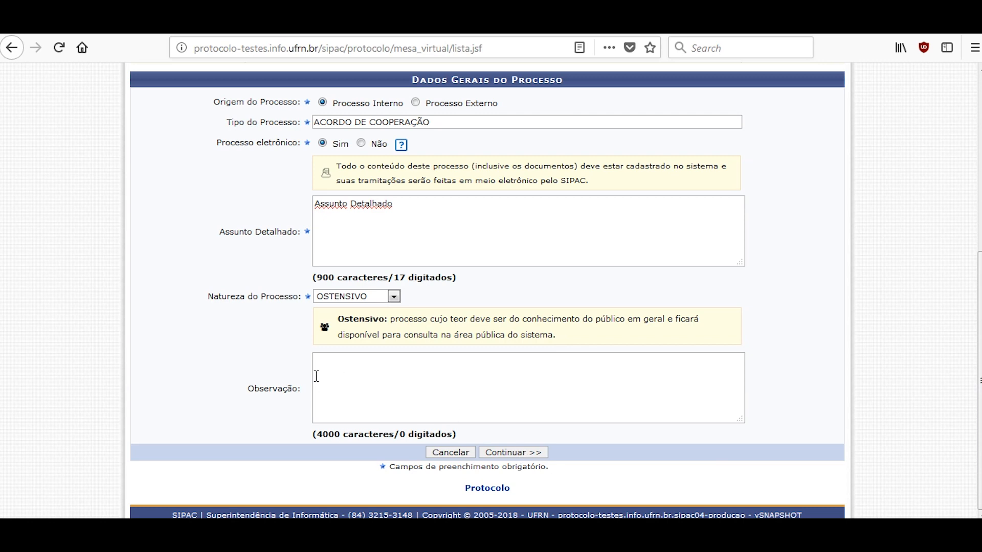
pyautogui.click(507, 453)
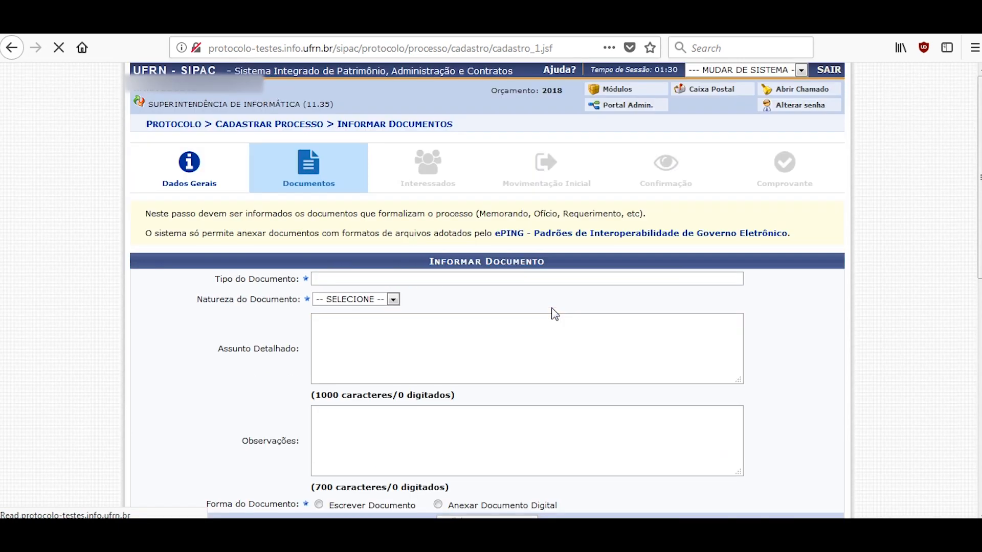
# - Specify a DESPACHO document with nature OSTENSIVO and the form Escrever Documento
pyautogui.scroll(-3, 185, 262)
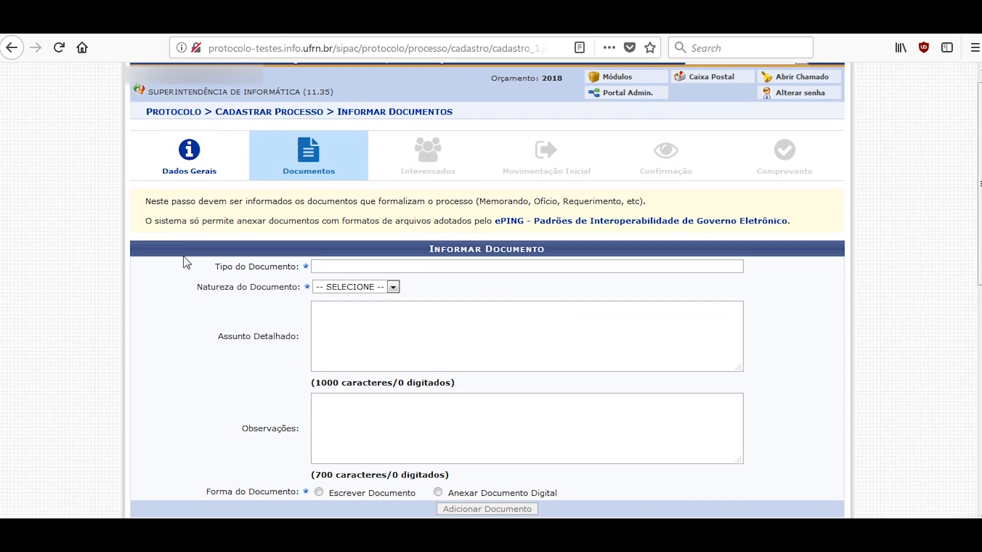
pyautogui.scroll(2, 185, 262)
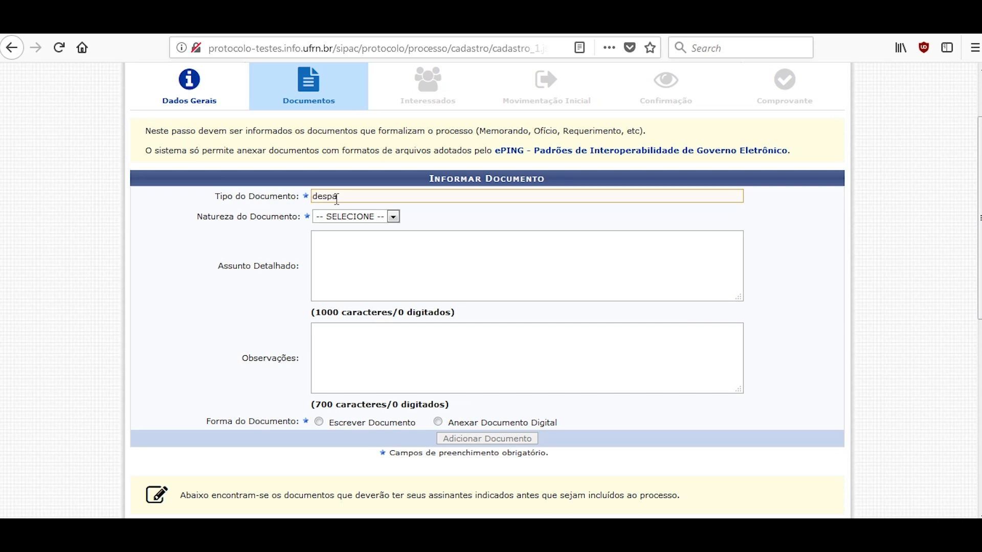
pyautogui.click(335, 209)
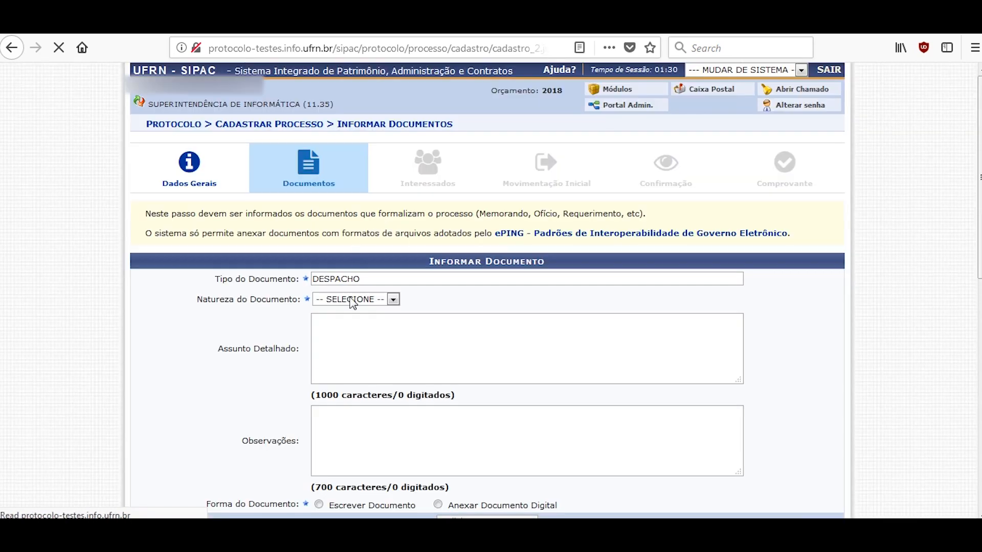
pyautogui.click(364, 301)
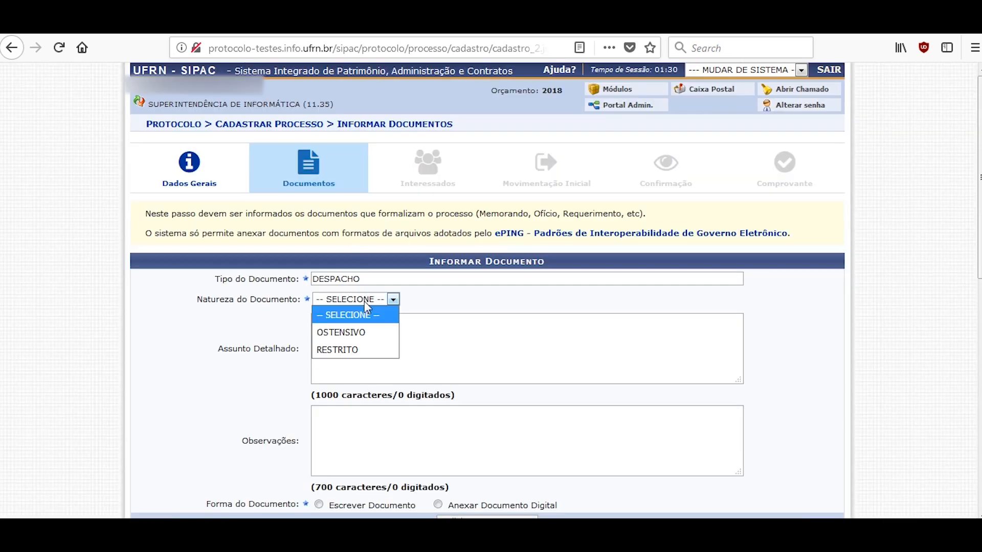
pyautogui.click(356, 334)
pyautogui.scroll(-5, 872, 216)
pyautogui.scroll(-1, 872, 216)
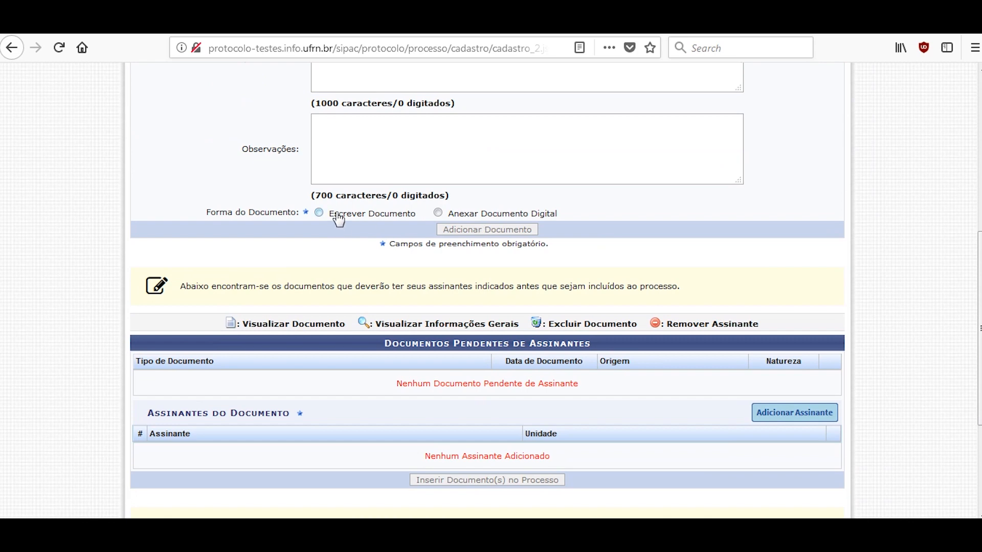
pyautogui.click(337, 216)
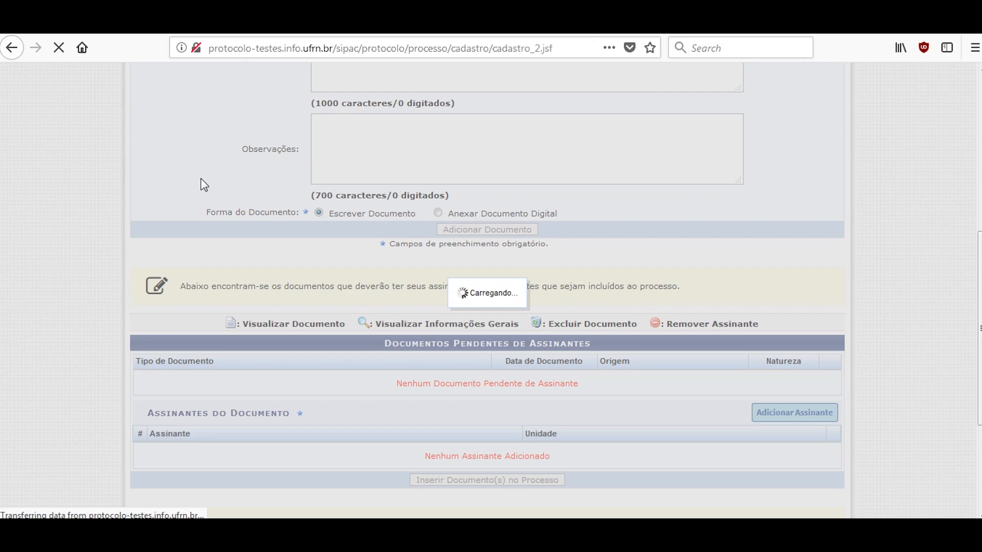
pyautogui.scroll(-10, 254, 147)
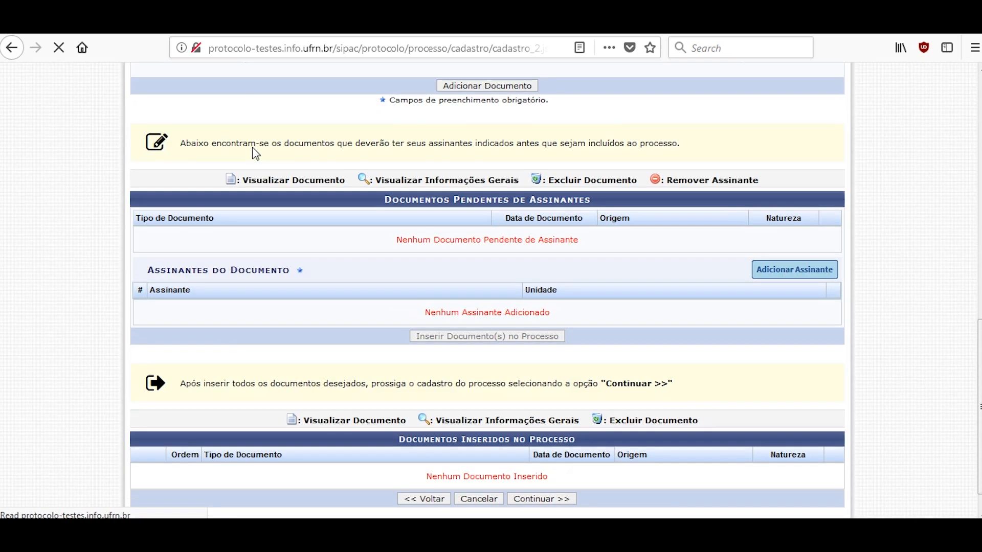
# - Write "Despacho do documento" in the document body and format the text as bold 16pt Arial
pyautogui.scroll(3, 252, 154)
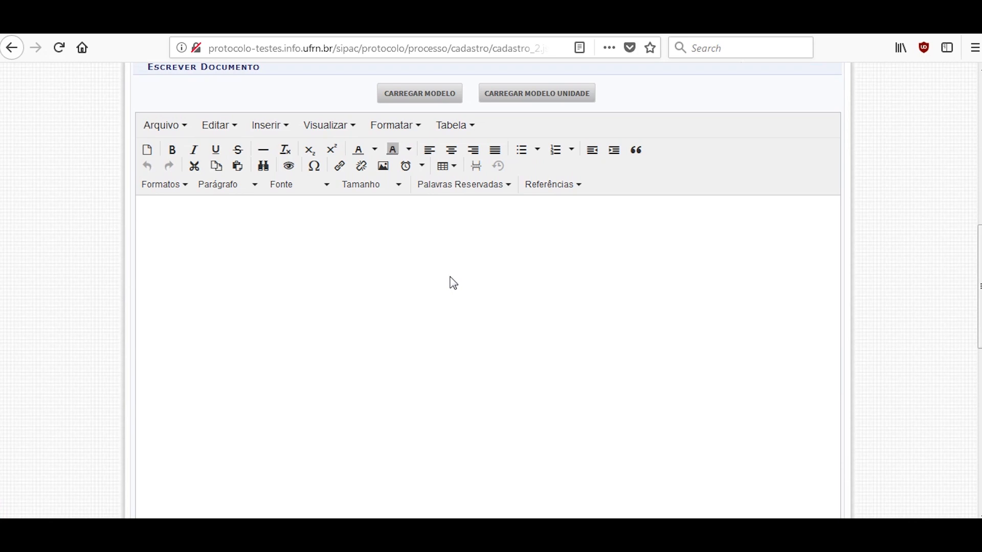
pyautogui.write('Despacho do documento')
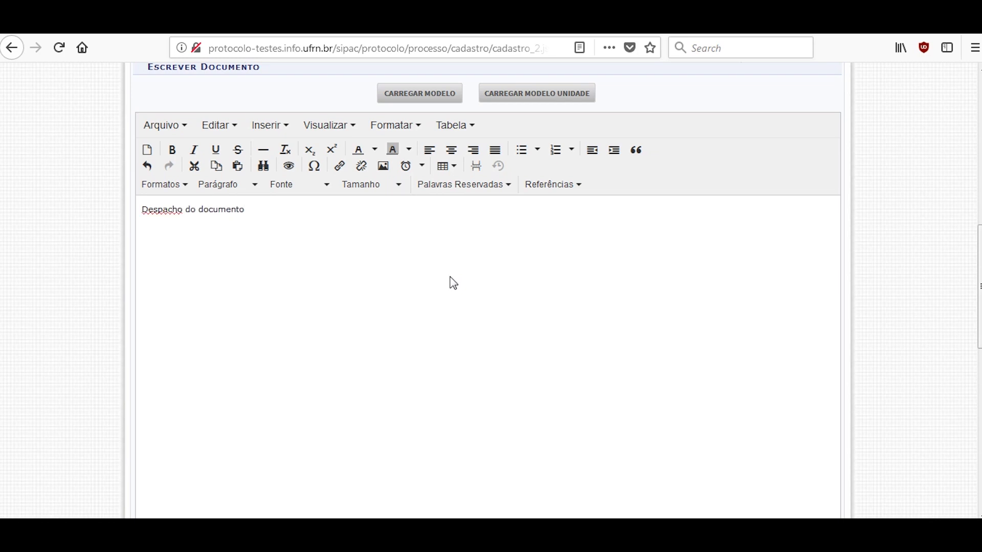
pyautogui.moveTo(271, 209); pyautogui.dragTo(127, 224)
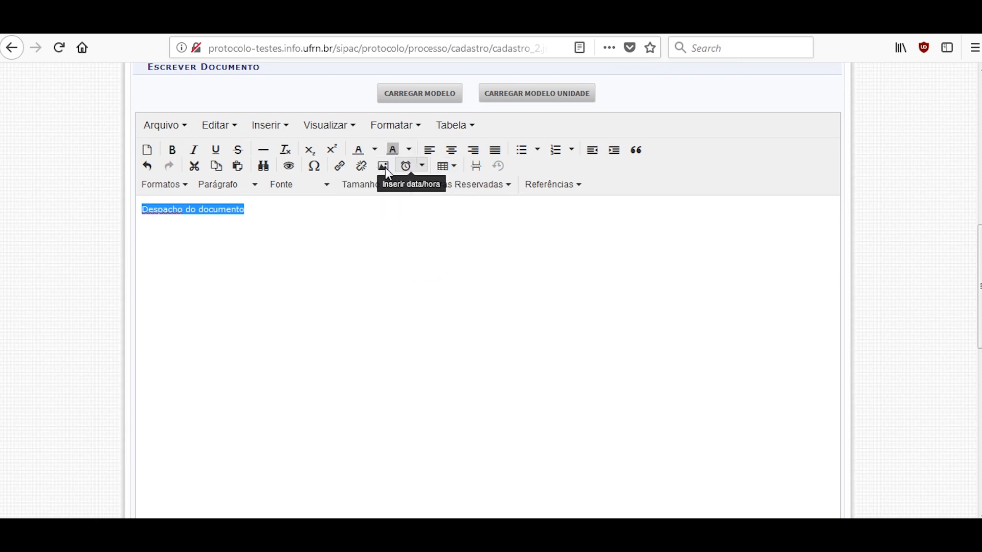
pyautogui.click(172, 150)
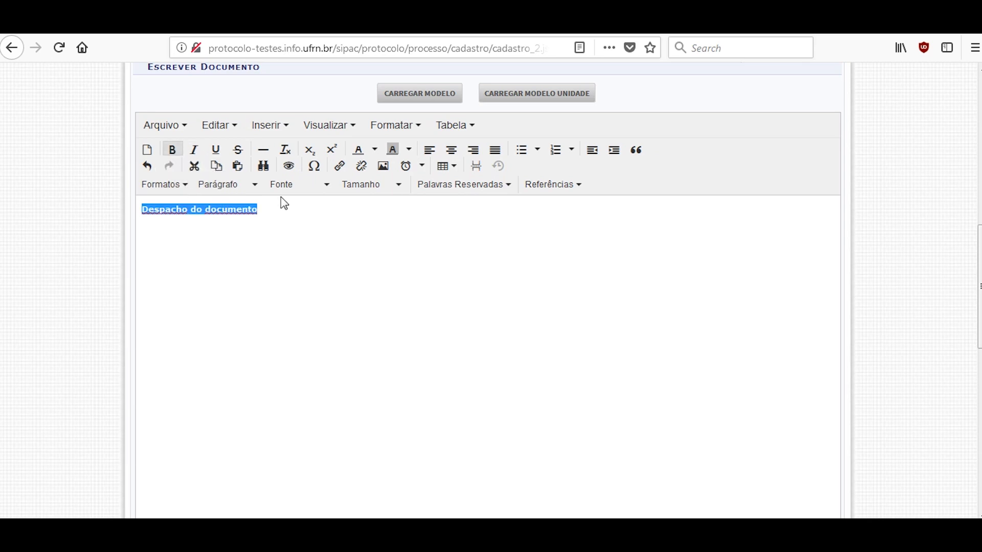
pyautogui.click(293, 187)
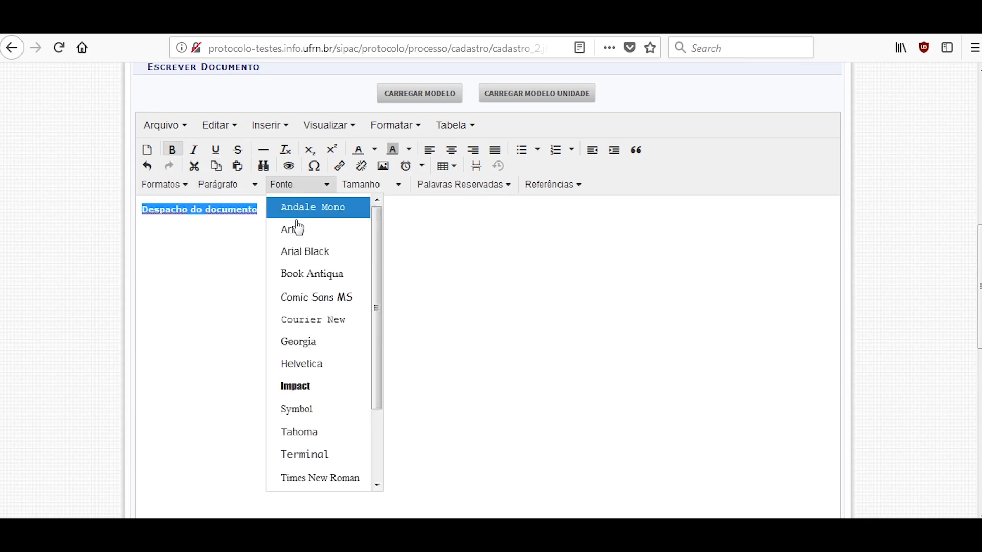
pyautogui.click(299, 252)
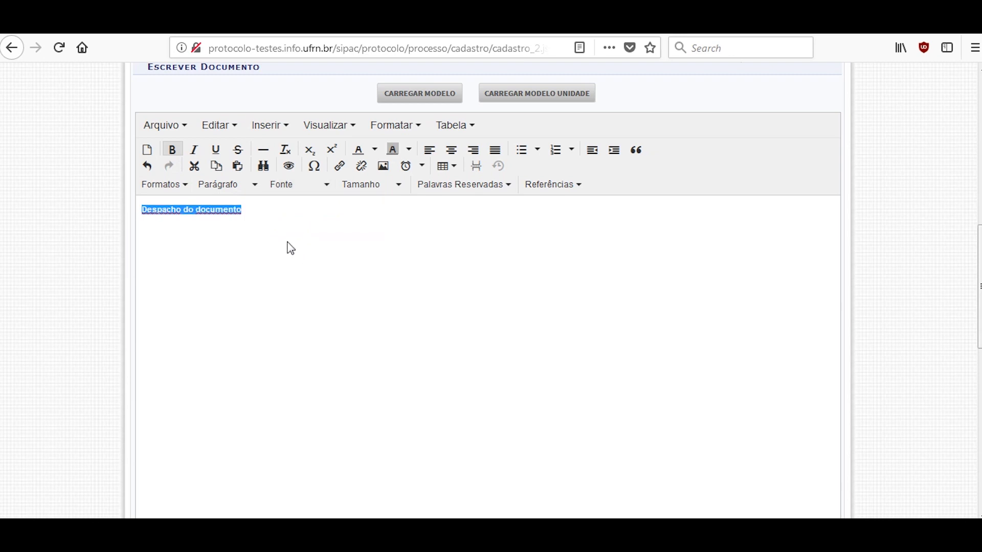
pyautogui.click(355, 190)
pyautogui.click(385, 450)
pyautogui.click(390, 354)
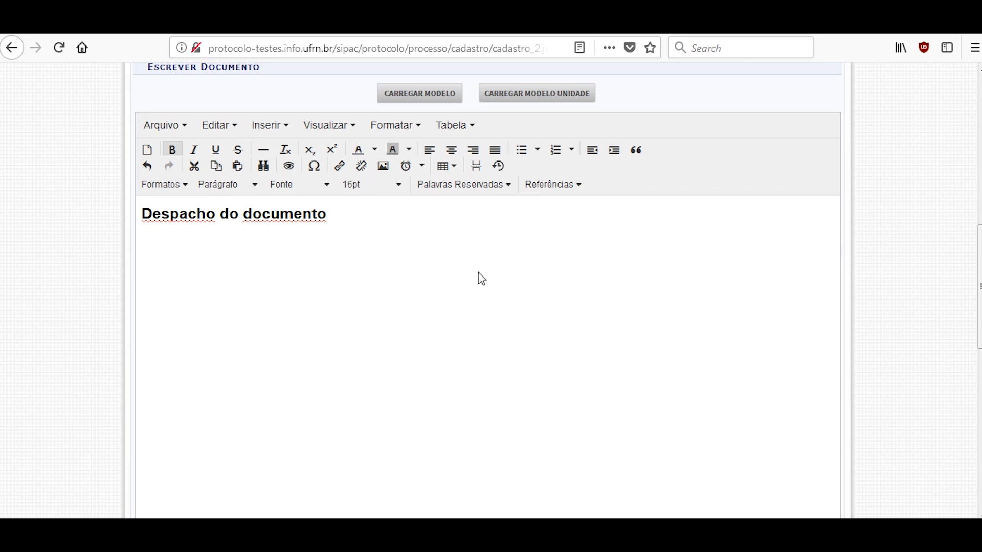
# - Add the written DESPACHO to the documents pending signers and assign Minha Assinatura as its signer
pyautogui.scroll(-6, 815, 230)
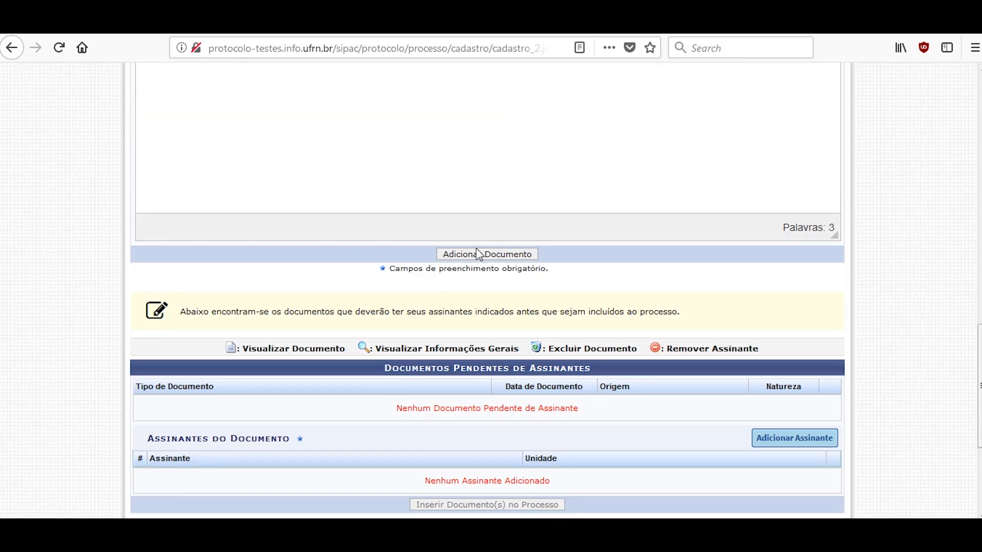
pyautogui.click(461, 256)
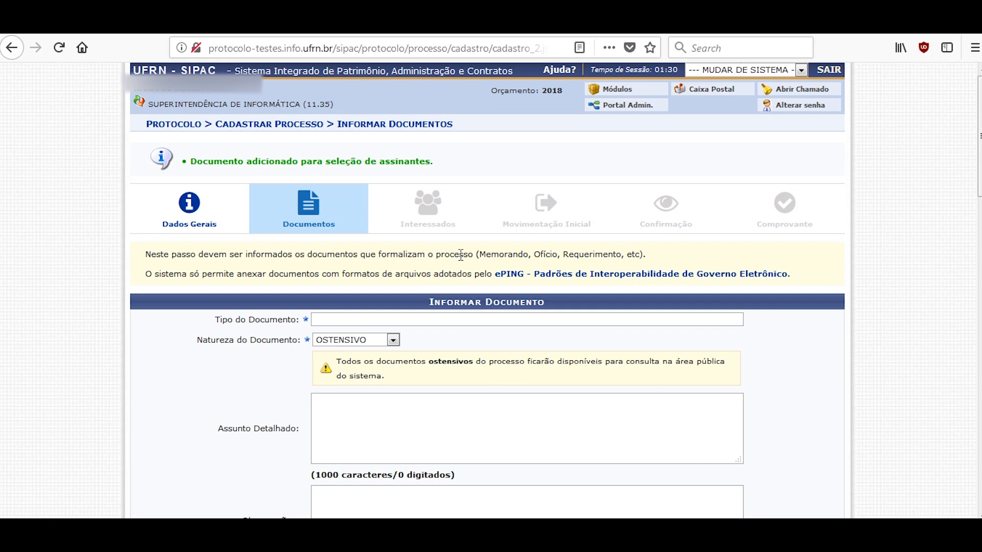
pyautogui.scroll(-10, 487, 217)
pyautogui.scroll(-6, 833, 191)
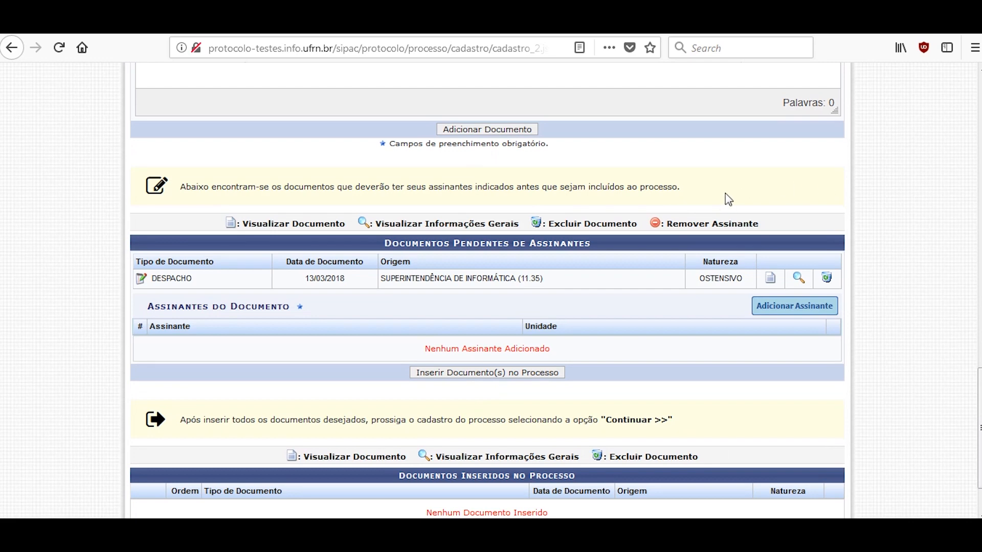
pyautogui.click(786, 305)
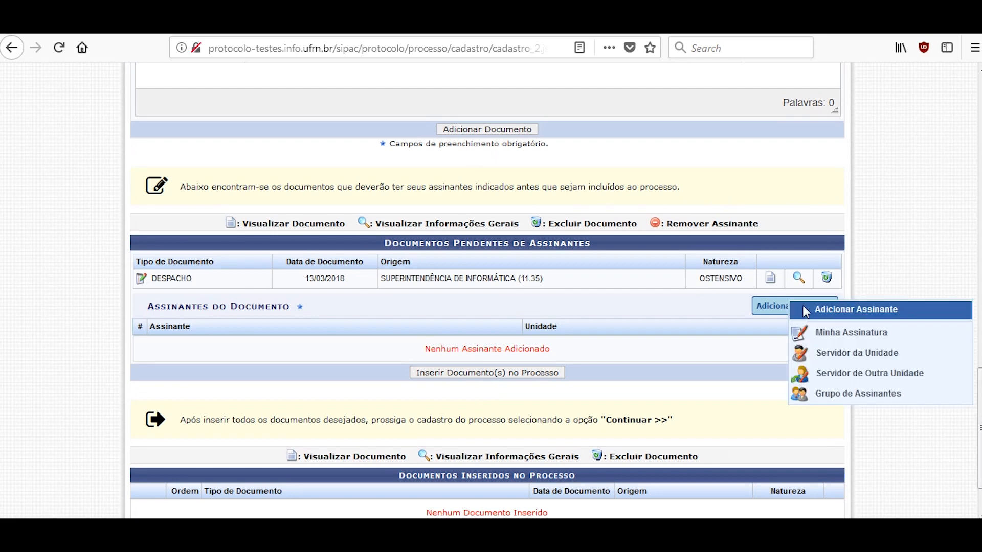
pyautogui.click(839, 332)
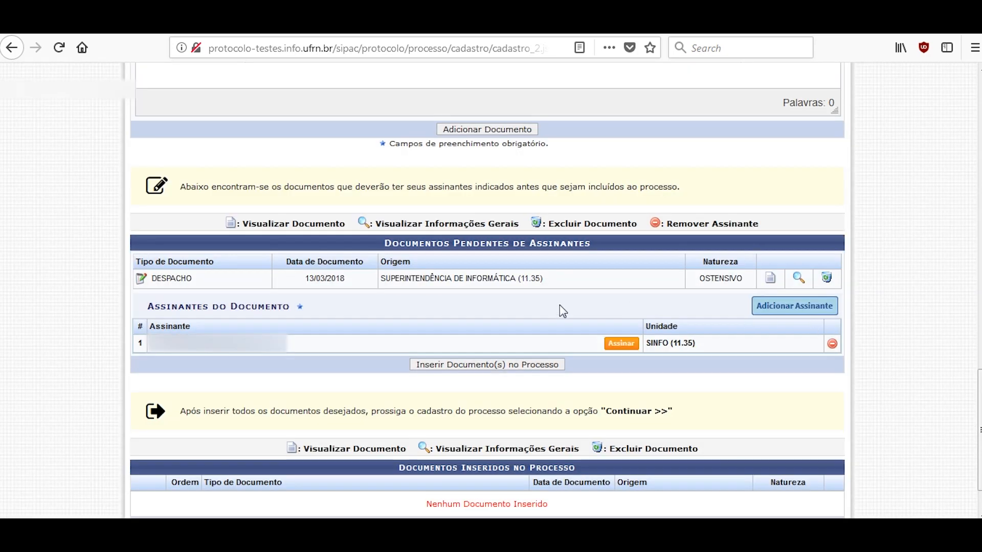
# - Sign the DESPACHO with the function ASSISTENTE EM ADMINISTRACAO (CARGO) and the account password
pyautogui.click(621, 344)
pyautogui.click(460, 260)
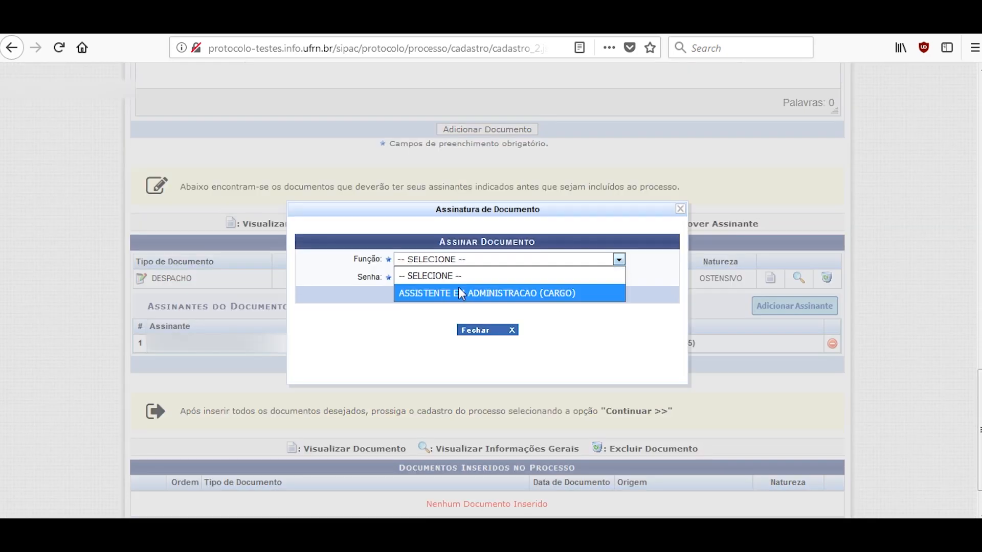
pyautogui.click(463, 293)
pyautogui.click(461, 277)
pyautogui.write('•••••••••')
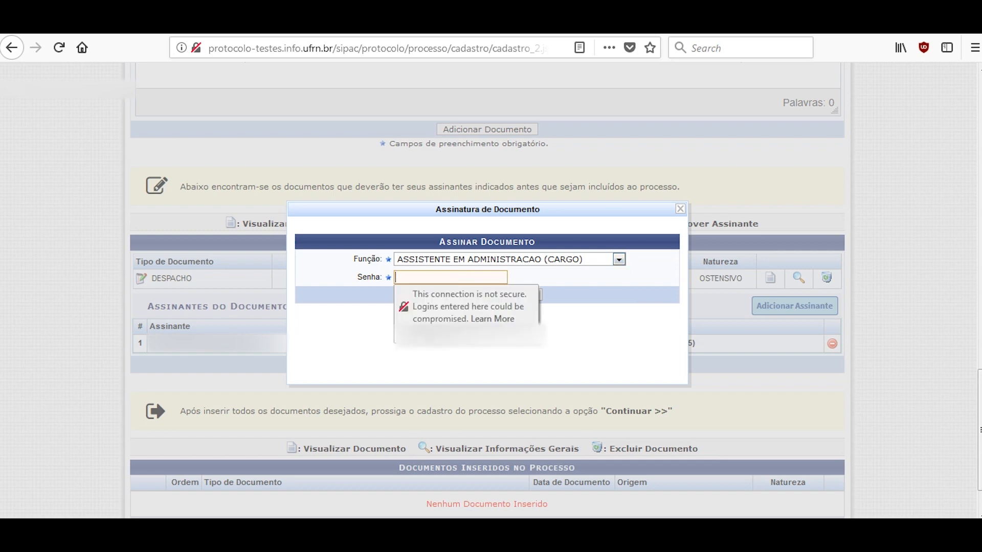
pyautogui.press('Return')
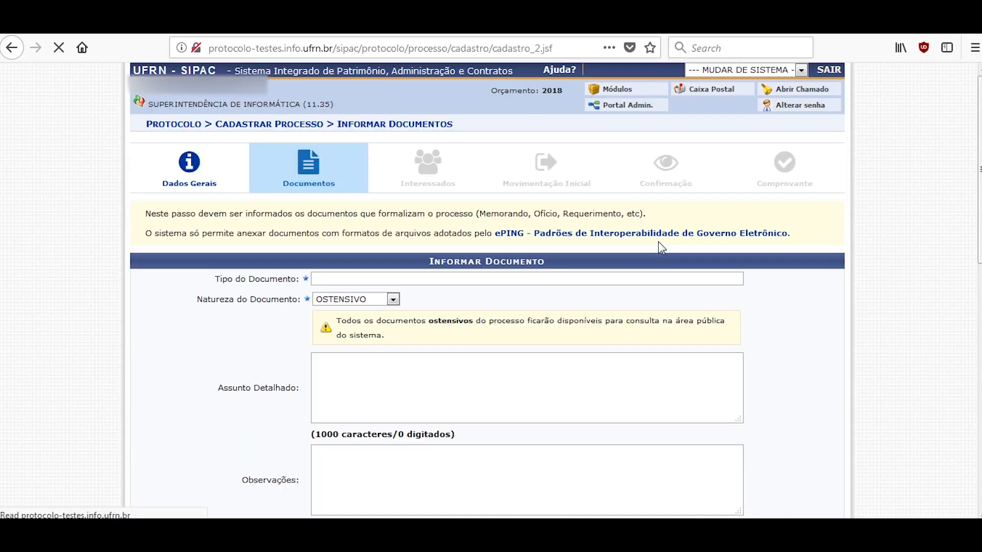
# - Insert the signed DESPACHO into the process and continue to the Interessados stage
pyautogui.scroll(-8, 788, 236)
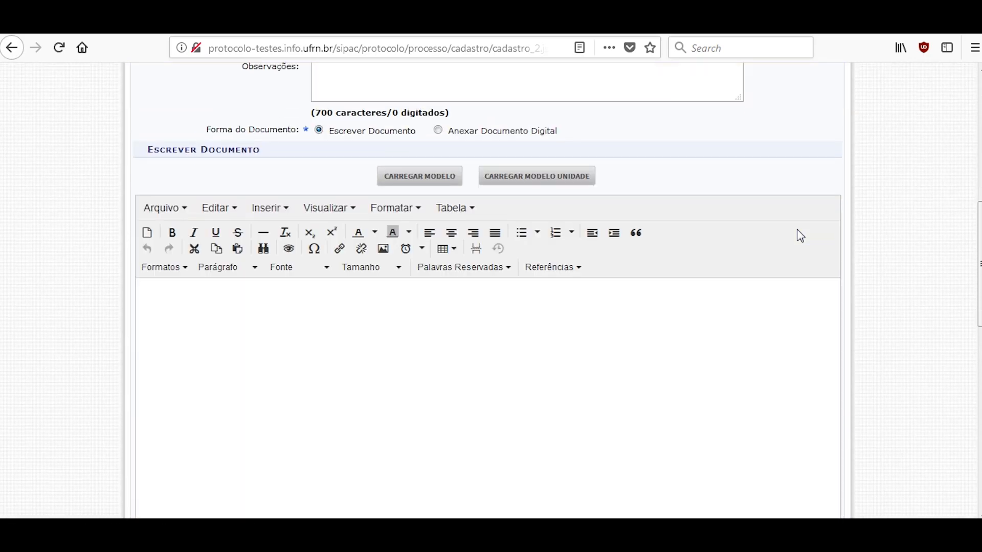
pyautogui.scroll(-10, 800, 236)
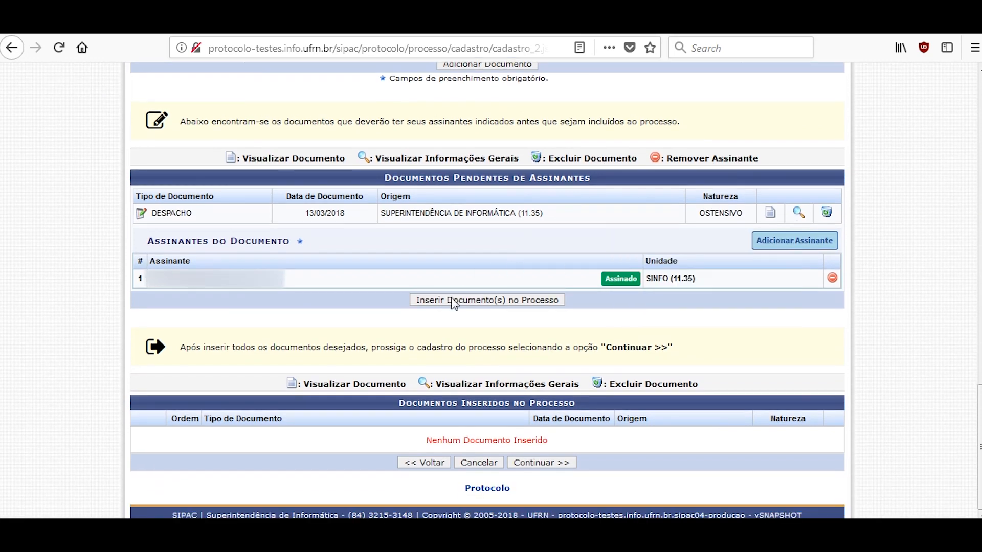
pyautogui.click(454, 301)
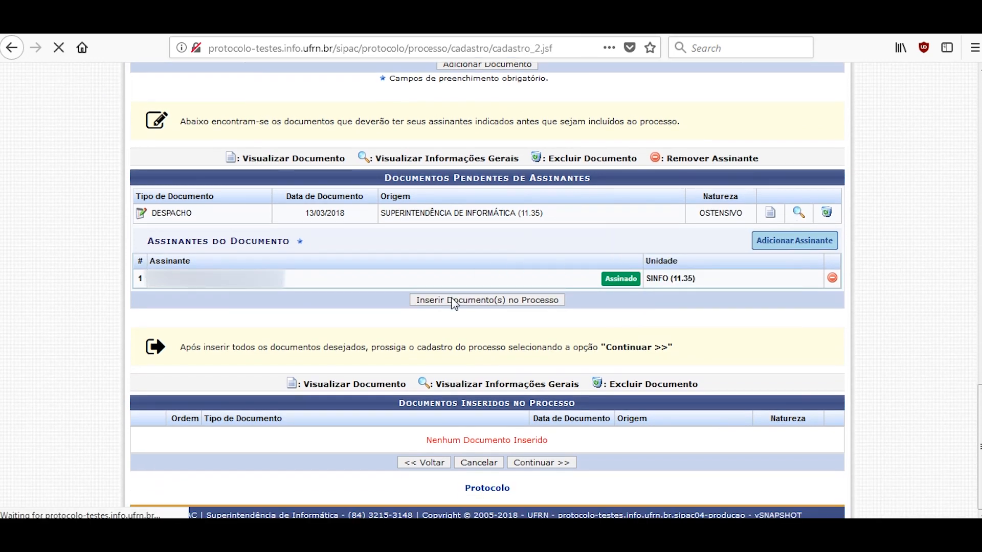
pyautogui.scroll(-15, 665, 241)
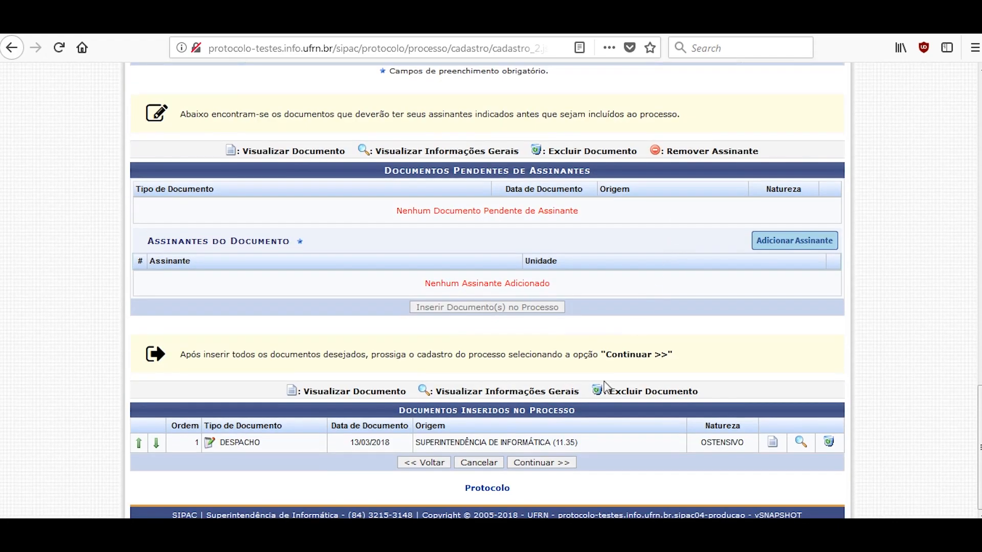
pyautogui.click(548, 461)
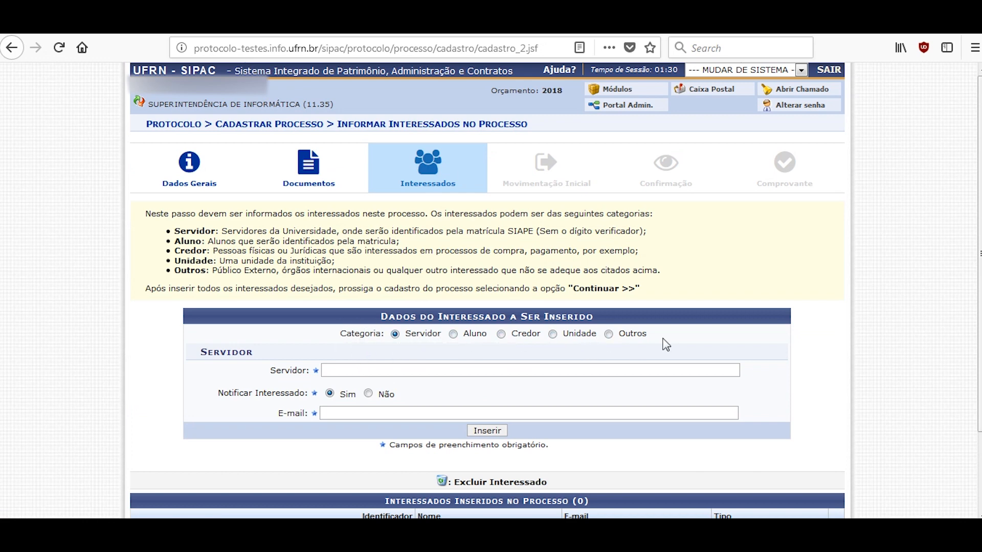
# - Add the unit SUPERINTENDÊNCIA DE INFORMÁTICA, code 1135, as an interested party and continue to the initial movement stage
pyautogui.click(553, 335)
pyautogui.click(354, 369)
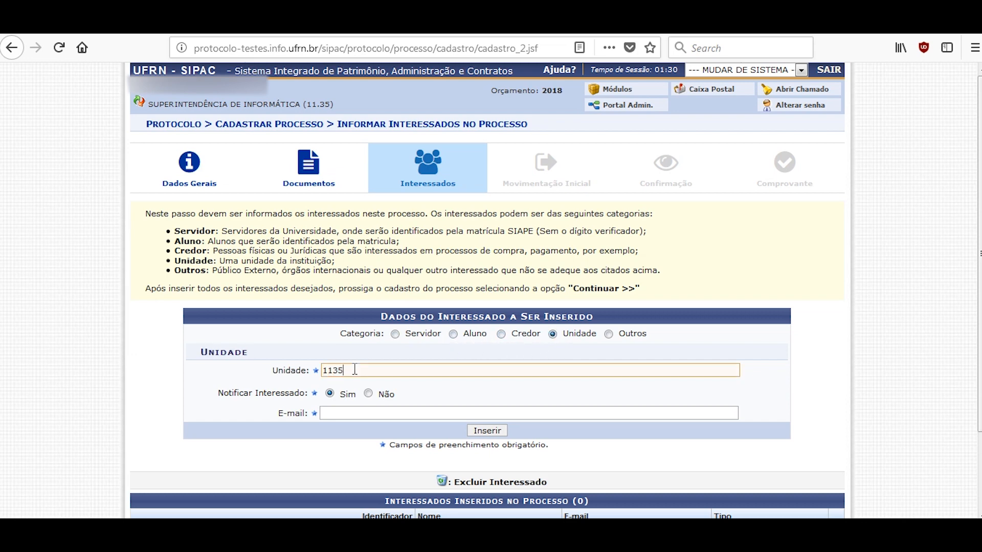
pyautogui.click(357, 390)
pyautogui.click(481, 432)
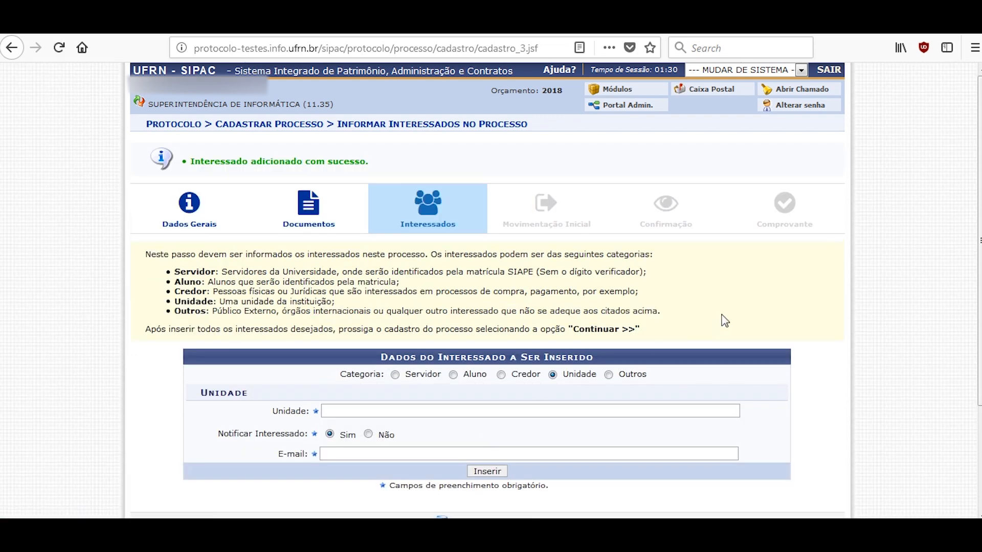
pyautogui.scroll(-3, 665, 358)
pyautogui.click(544, 463)
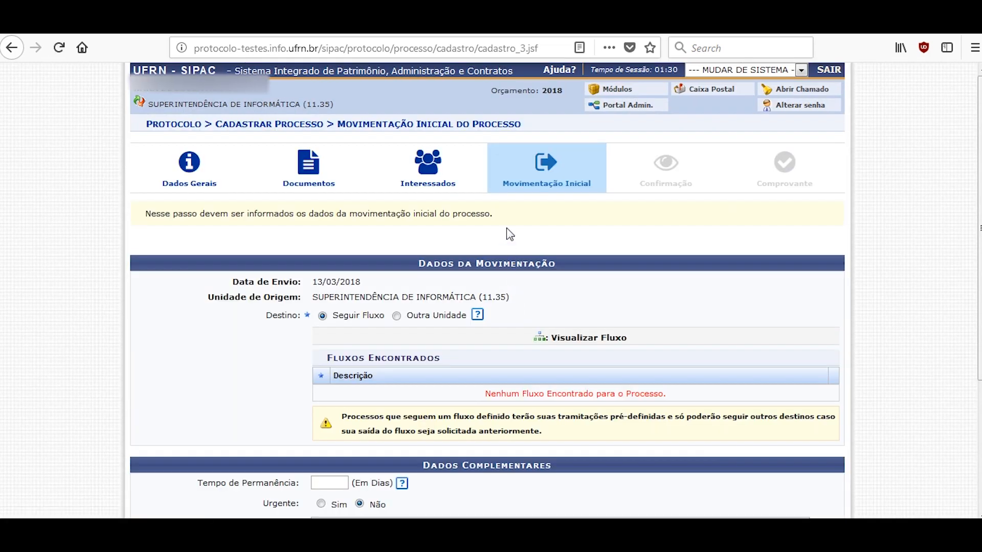
# - Set the destination to Outra Unidade with PRÓ-REITORIA DE ADMINISTRAÇÃO (PROAD), code 11.02, and continue to the confirmation stage
pyautogui.scroll(-3, 442, 211)
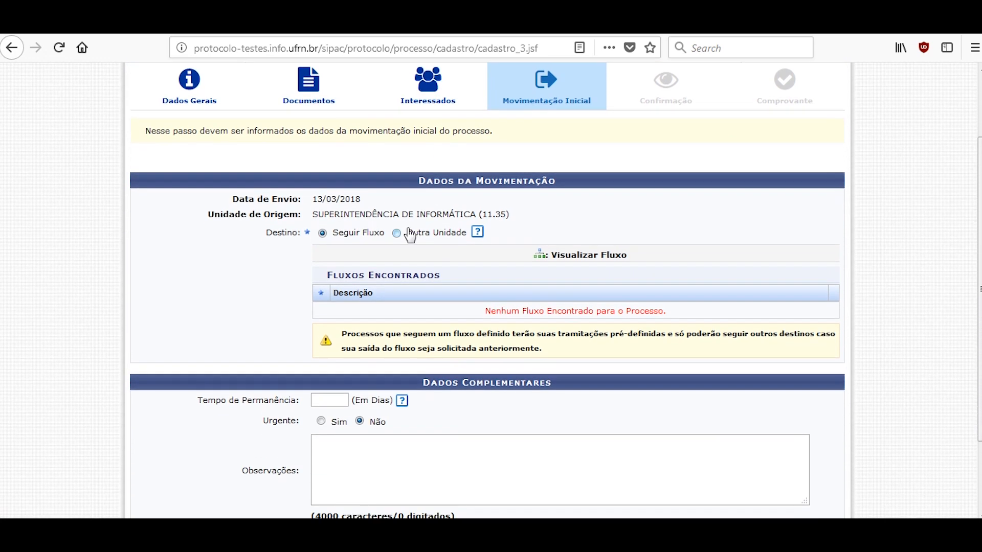
pyautogui.click(406, 234)
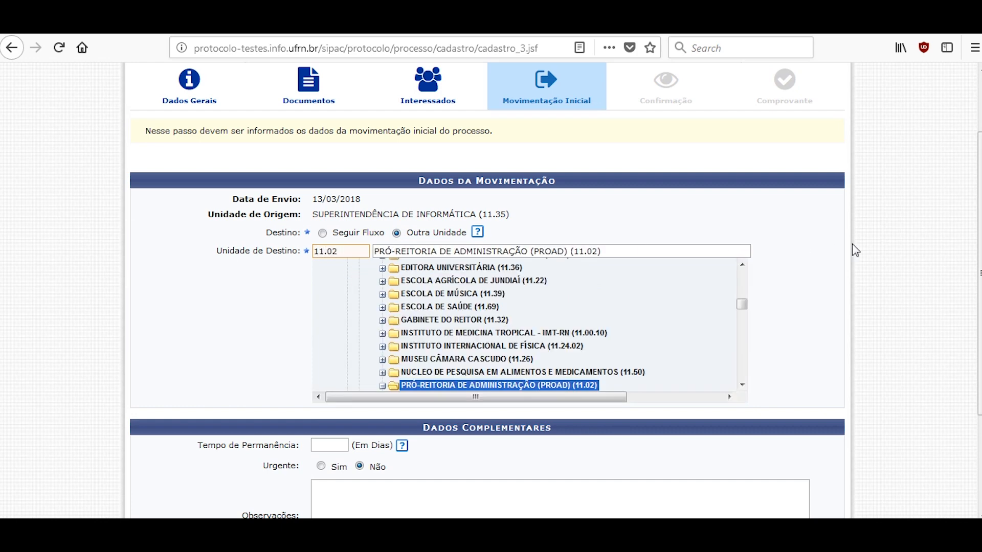
pyautogui.moveTo(979, 247); pyautogui.dragTo(980, 315)
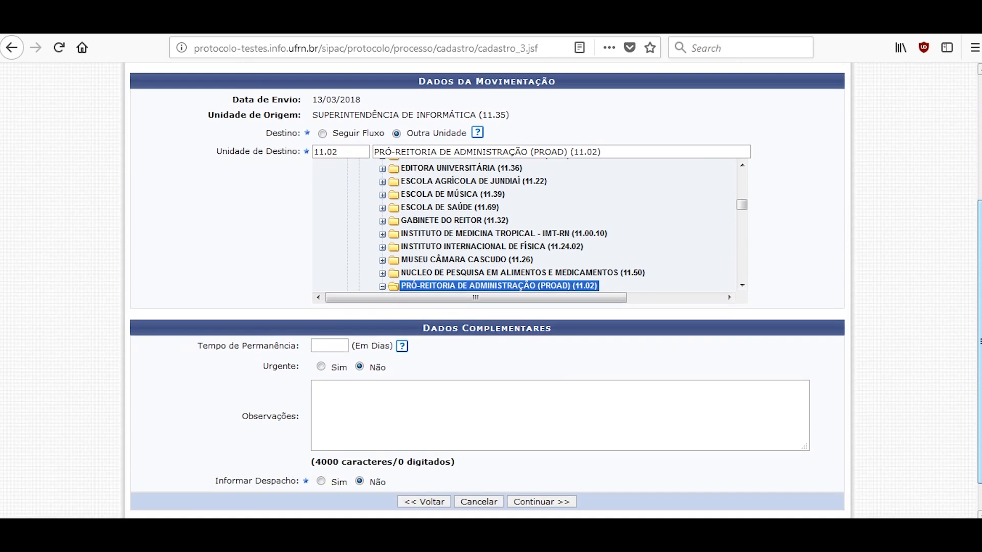
pyautogui.moveTo(980, 315); pyautogui.dragTo(980, 332)
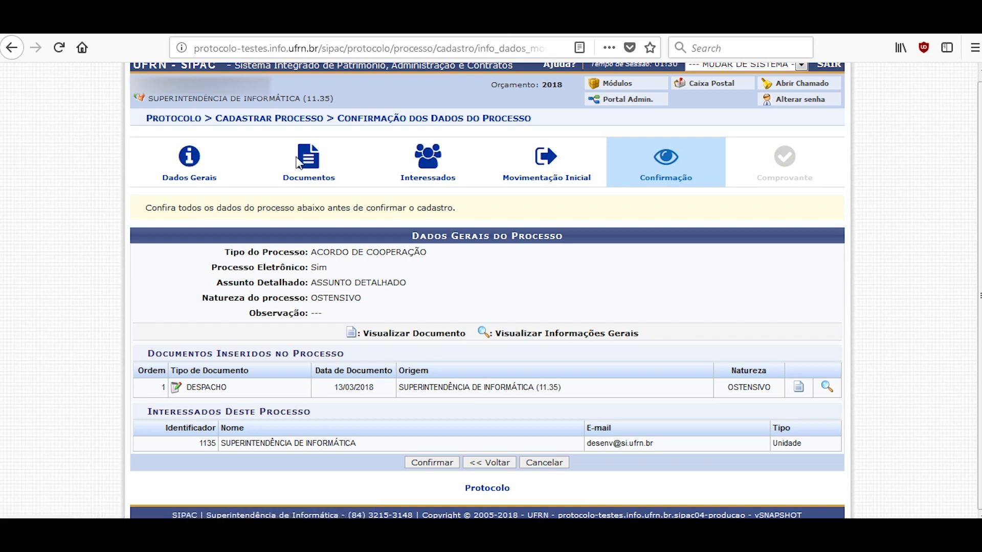
# - Confirm the process registration and return to the Protocolo virtual desk after reviewing the receipt
pyautogui.click(431, 464)
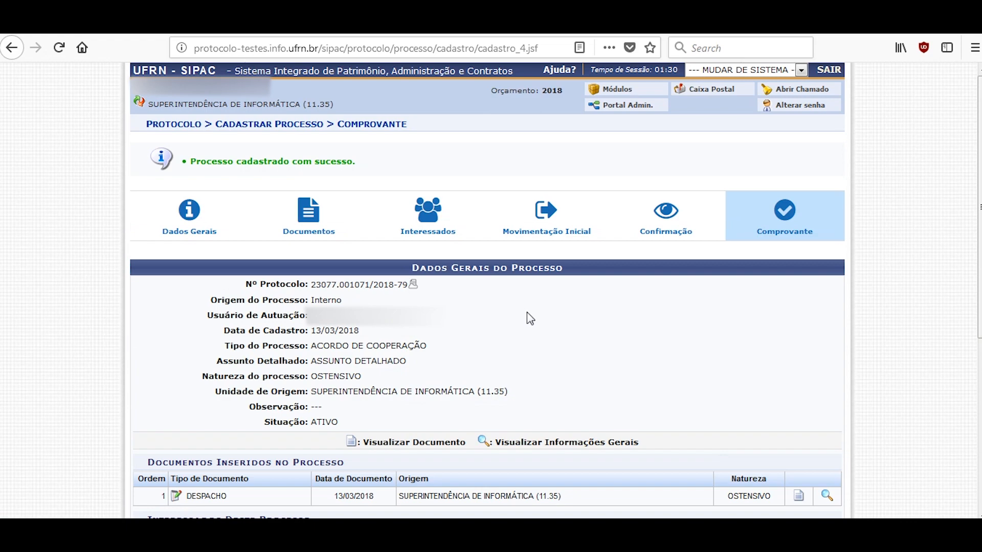
pyautogui.scroll(-3, 978, 220)
pyautogui.scroll(-5, 978, 220)
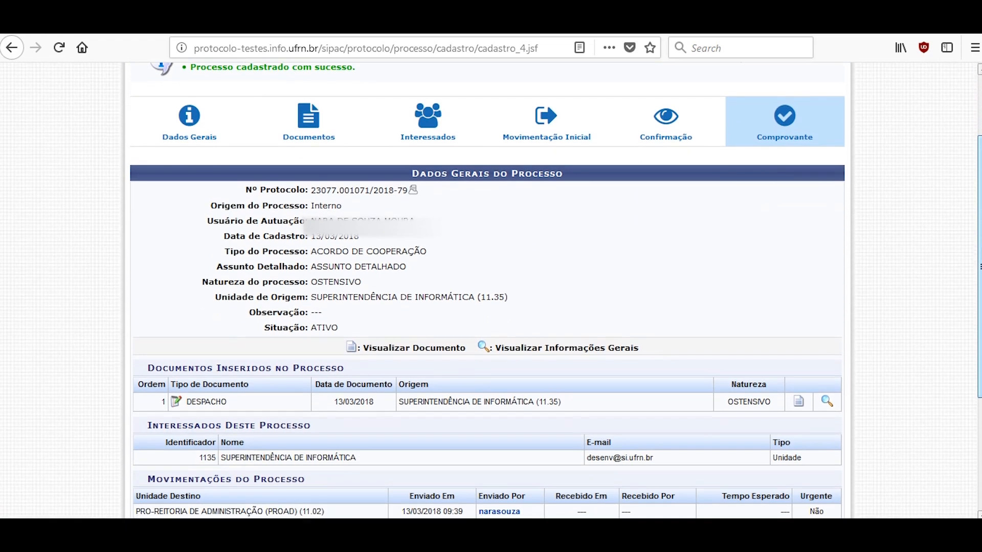
pyautogui.scroll(1, 977, 276)
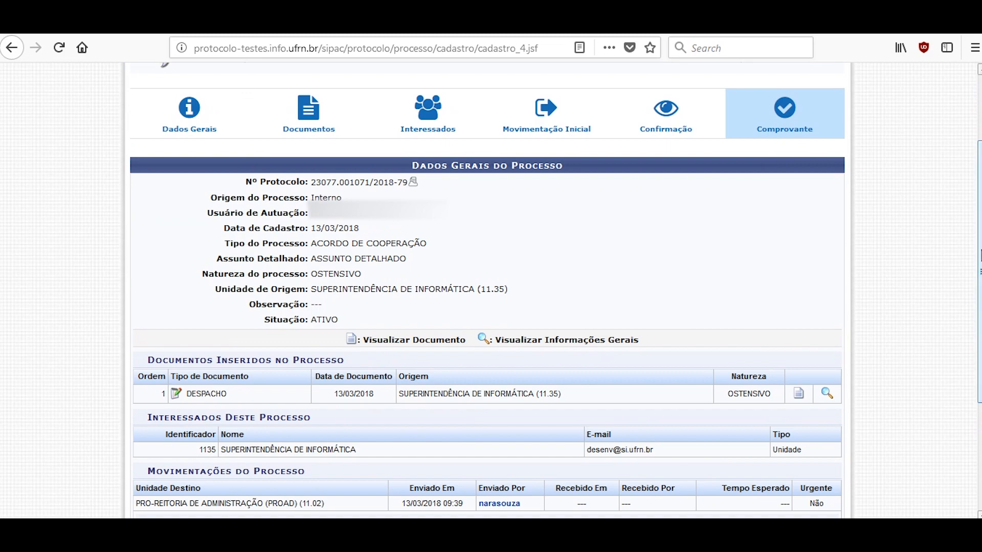
pyautogui.scroll(-2, 961, 251)
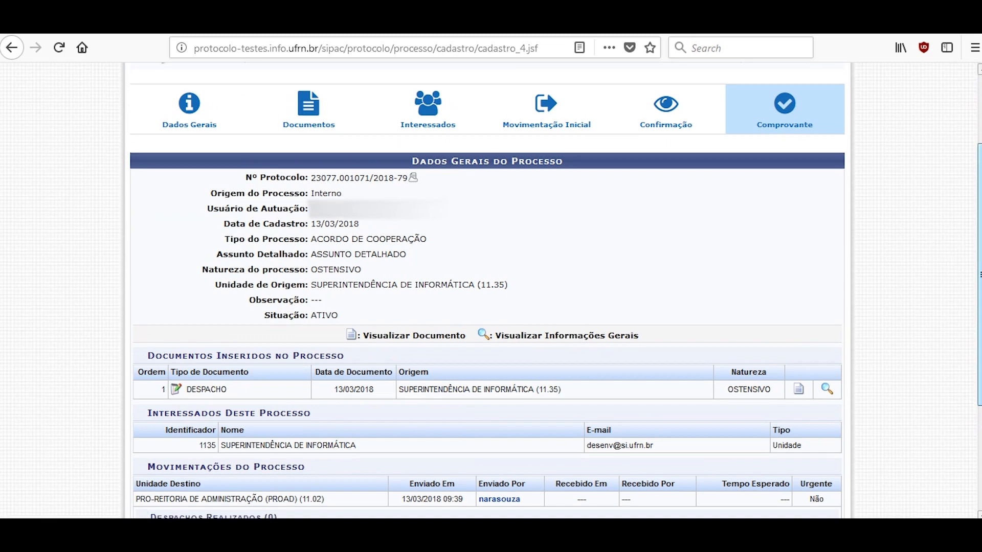
pyautogui.scroll(-4, 491, 291)
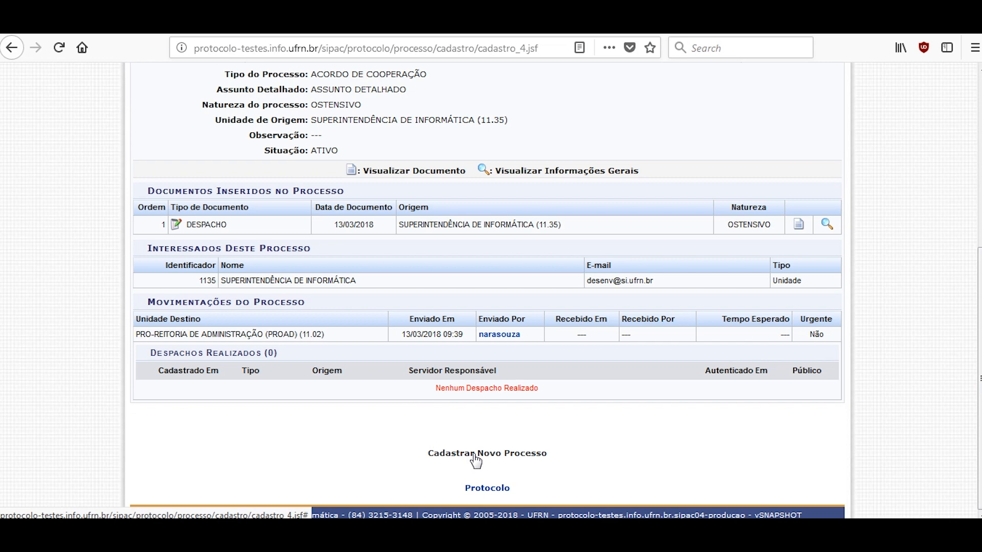
pyautogui.click(489, 488)
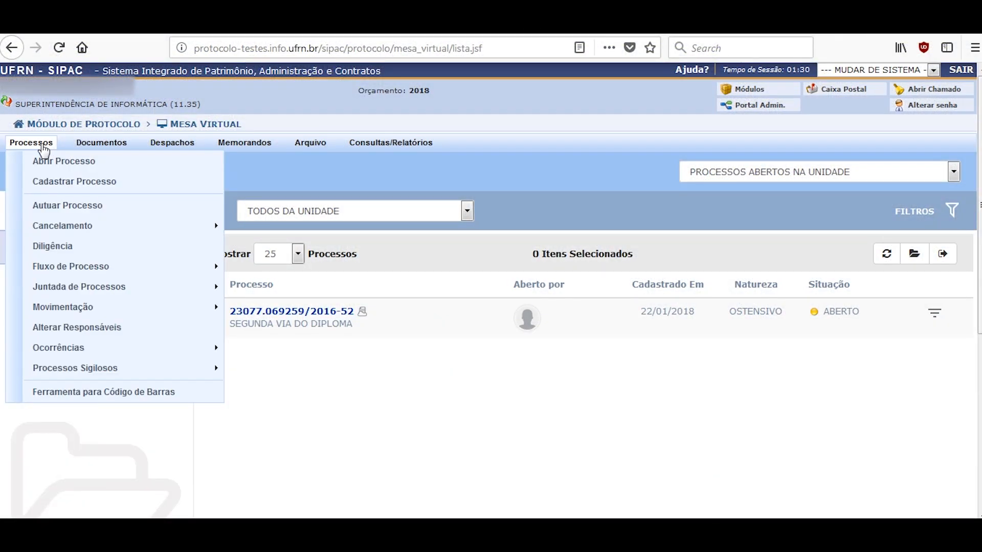
# - Start autuação of a process and choose the 2018 ATA DE DEFESA DE TESE document from PROAD after browsing the documents found
pyautogui.click(142, 211)
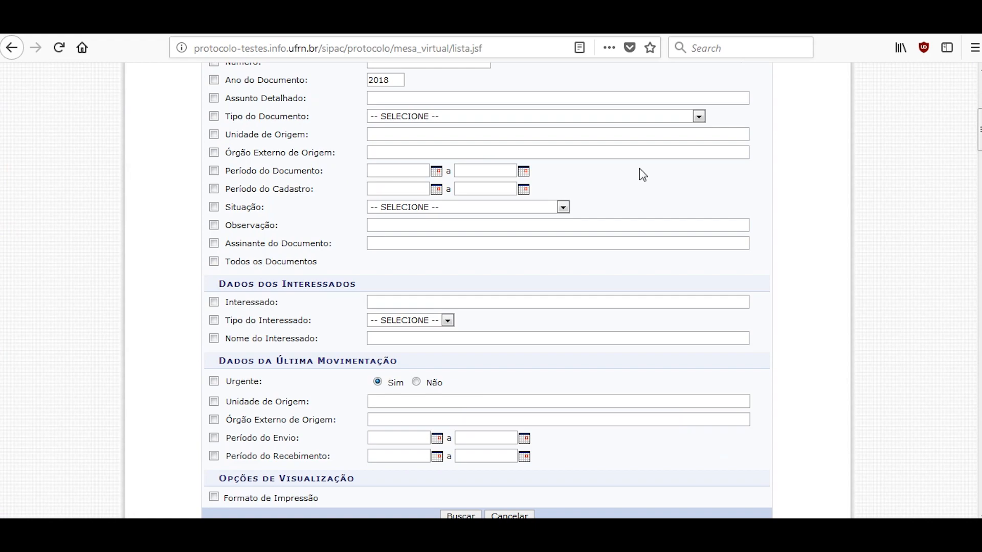
pyautogui.scroll(-9, 487, 291)
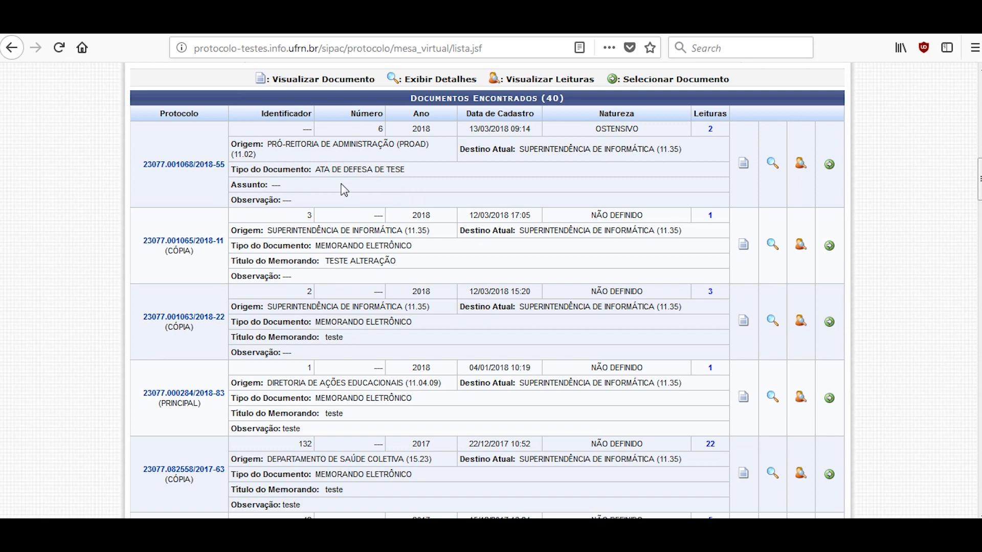
pyautogui.moveTo(980, 179); pyautogui.dragTo(958, 486)
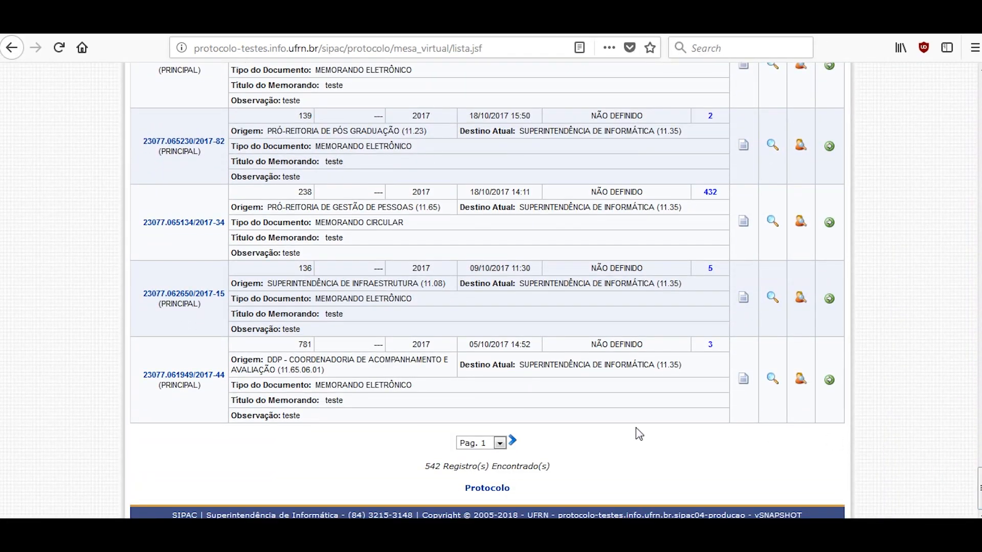
pyautogui.moveTo(409, 466); pyautogui.dragTo(545, 469)
pyautogui.click(557, 476)
pyautogui.tripleClick(524, 470)
pyautogui.click(556, 464)
pyautogui.moveTo(979, 489); pyautogui.dragTo(980, 177)
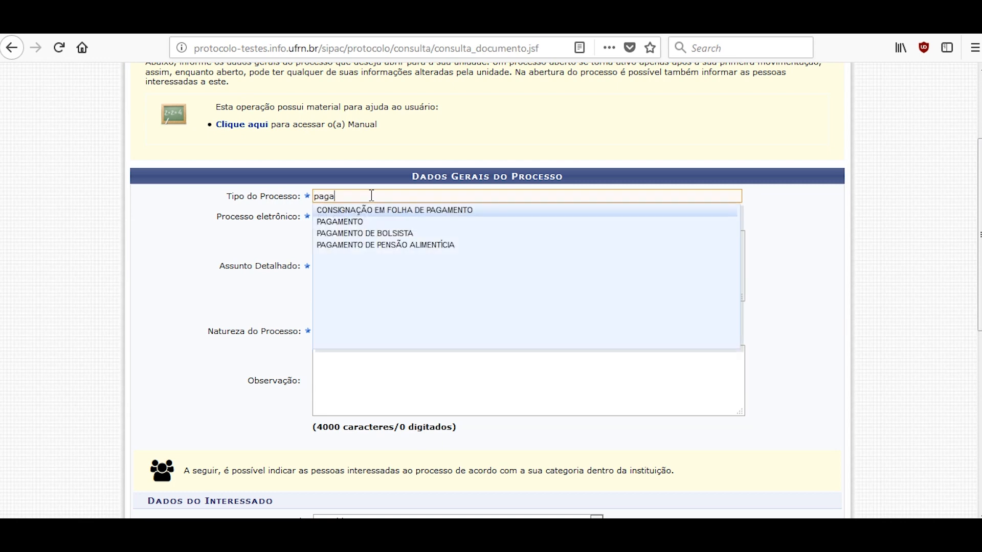
# - Set the process type to PAGAMENTO, mark it as electronic, and fill in the detailed subject with "Assunto Detalhado"
pyautogui.click(373, 221)
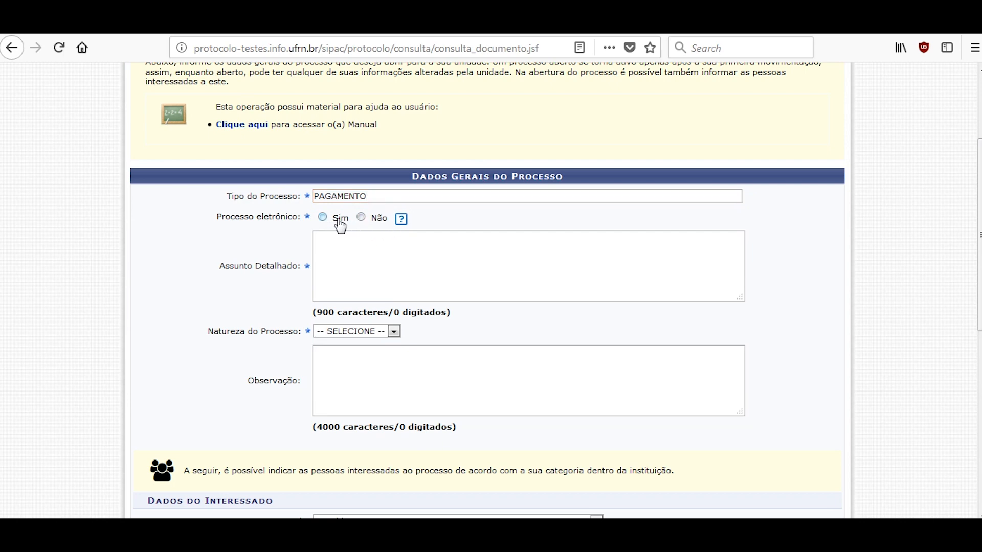
pyautogui.click(323, 217)
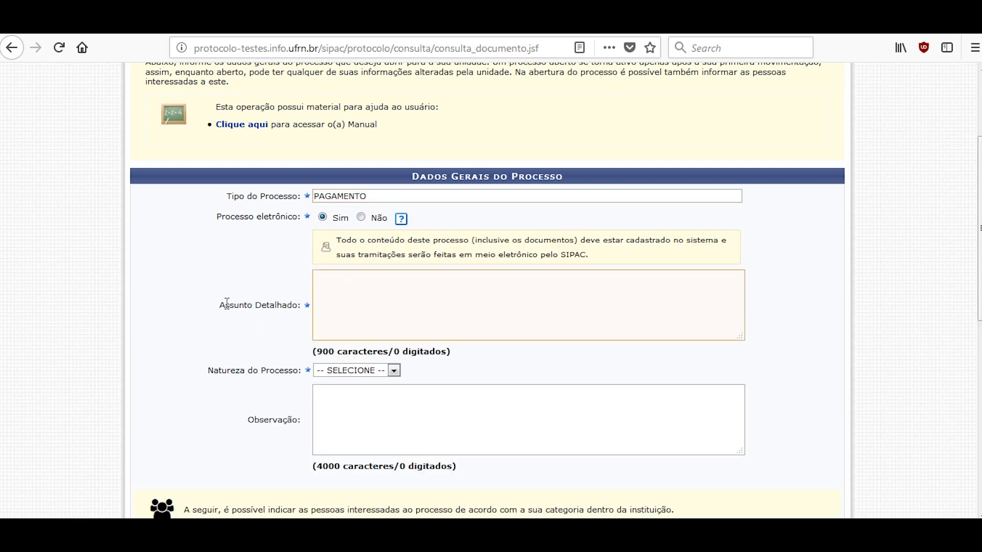
pyautogui.moveTo(227, 304); pyautogui.dragTo(269, 306)
pyautogui.hotkey('ctrl', 'c')
pyautogui.click(386, 303)
pyautogui.hotkey('ctrl', 'v')
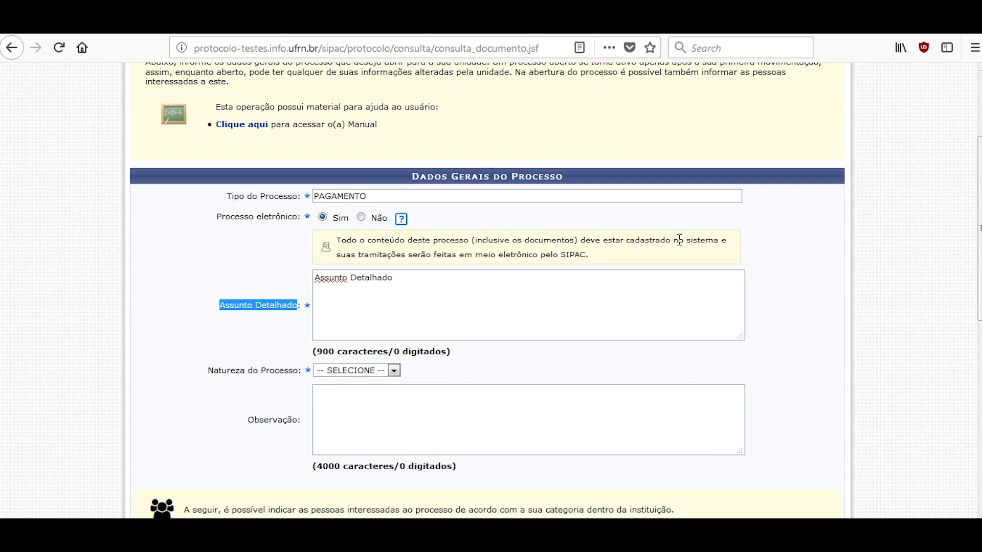
# - Set the nature of the process to OSTENSIVO
pyautogui.scroll(-3, 425, 244)
pyautogui.click(386, 206)
pyautogui.click(366, 238)
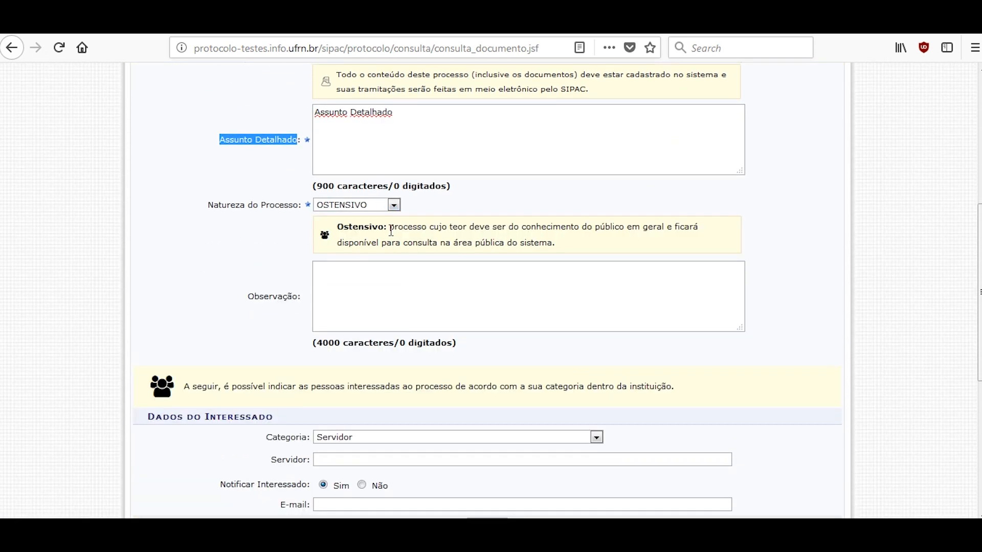
pyautogui.click(556, 201)
pyautogui.click(382, 205)
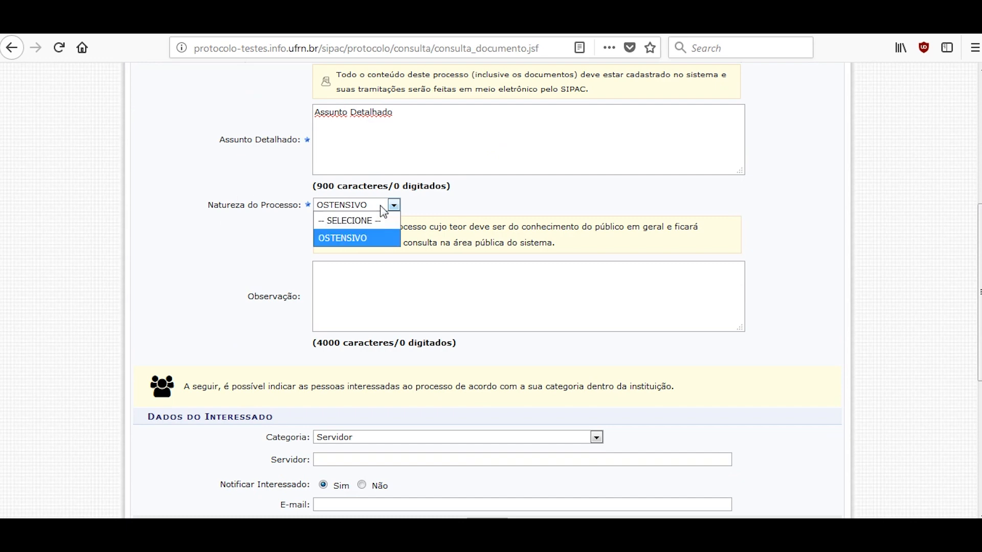
pyautogui.click(369, 238)
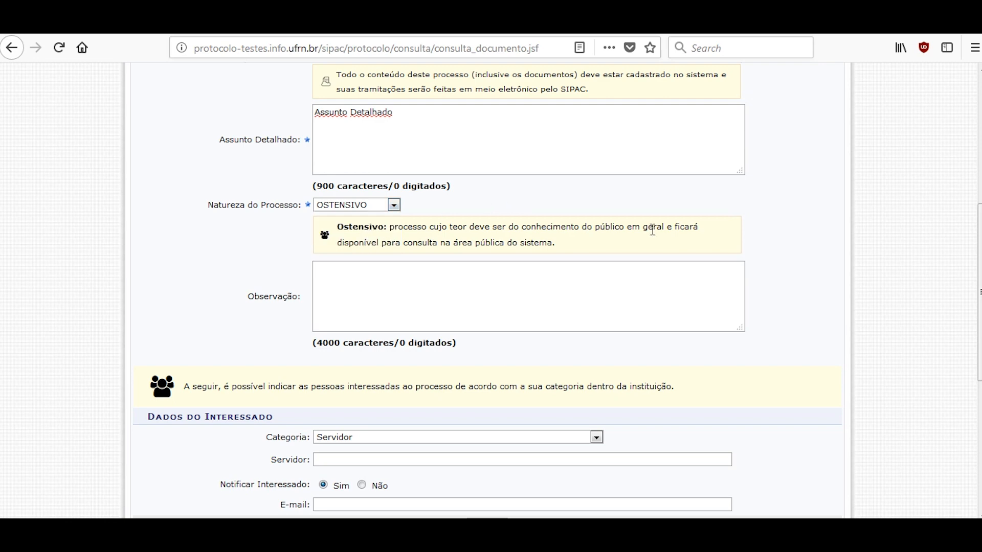
# - Add a staff member of category Servidor as an interested party, choosing the suggested name and keeping notification on
pyautogui.scroll(-3, 610, 229)
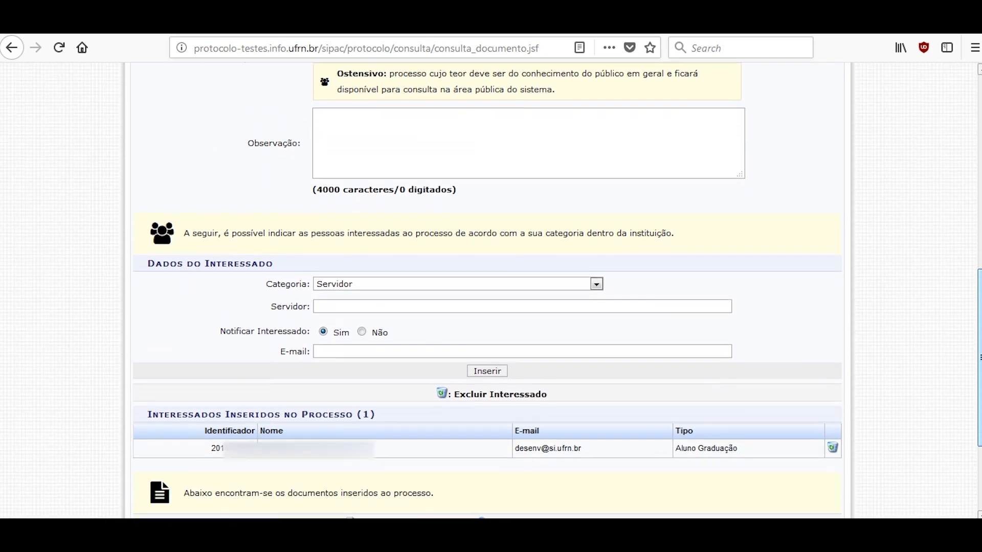
pyautogui.scroll(-2, 976, 340)
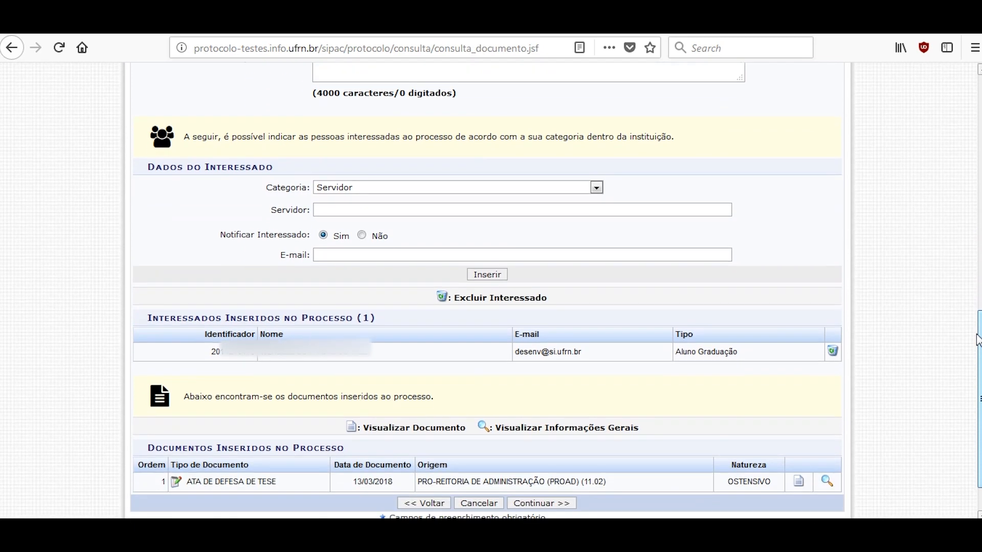
pyautogui.click(373, 185)
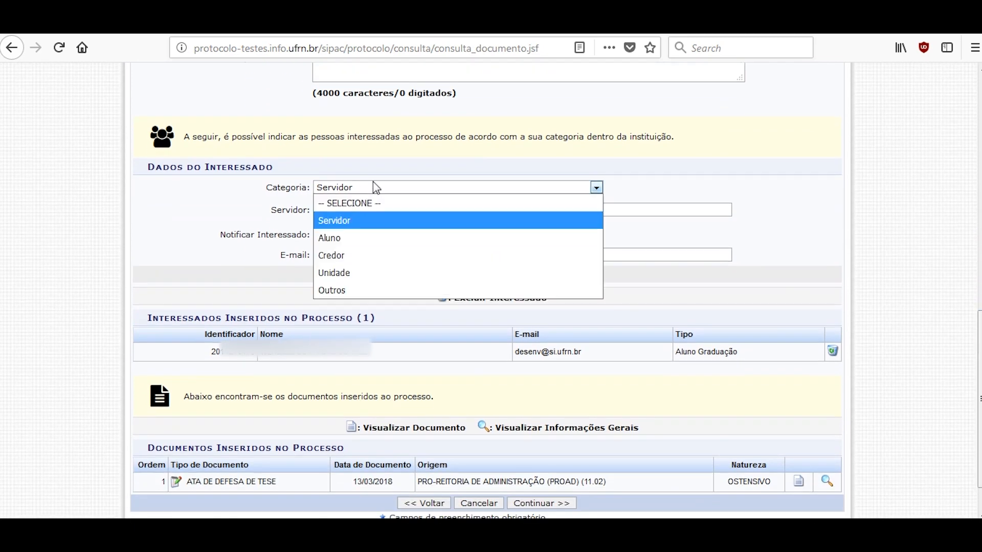
pyautogui.click(369, 227)
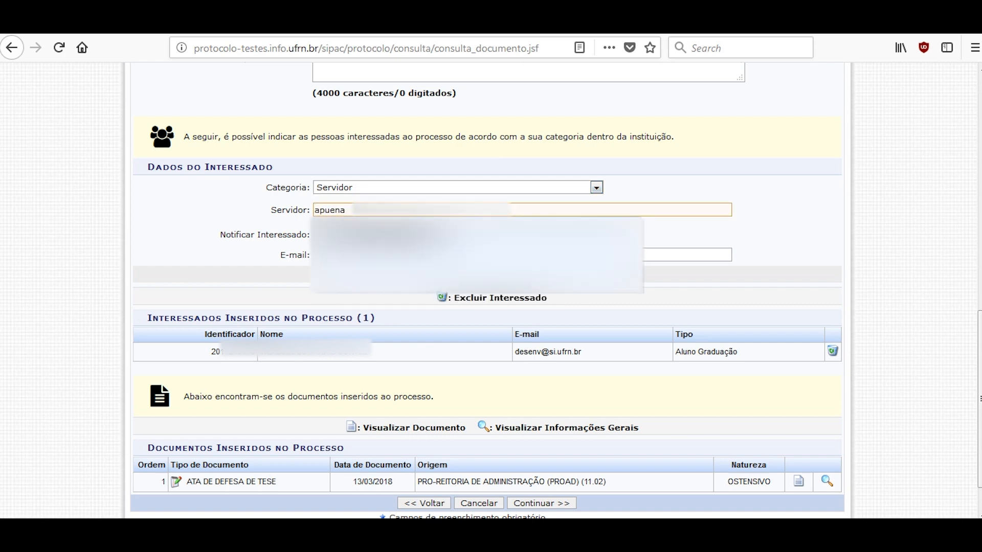
pyautogui.click(405, 233)
pyautogui.click(490, 275)
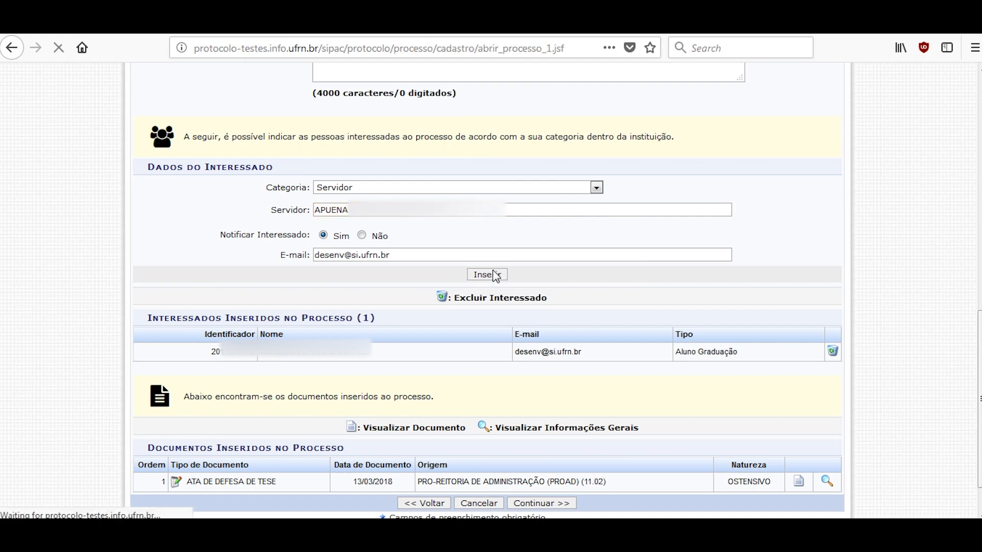
# - Continue past the general data, confirm the autuação of the process, and review its receipt
pyautogui.scroll(-10, 813, 243)
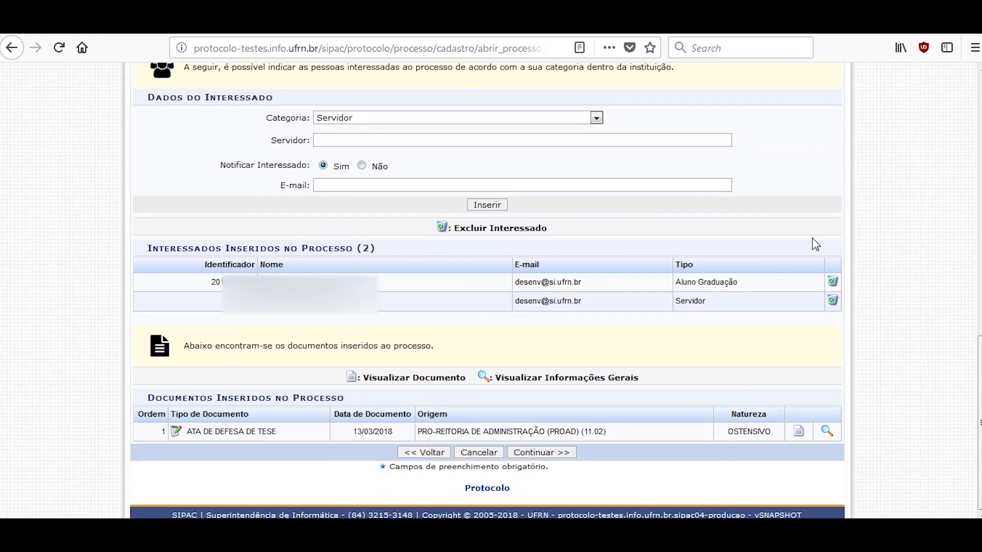
pyautogui.click(541, 454)
pyautogui.click(428, 428)
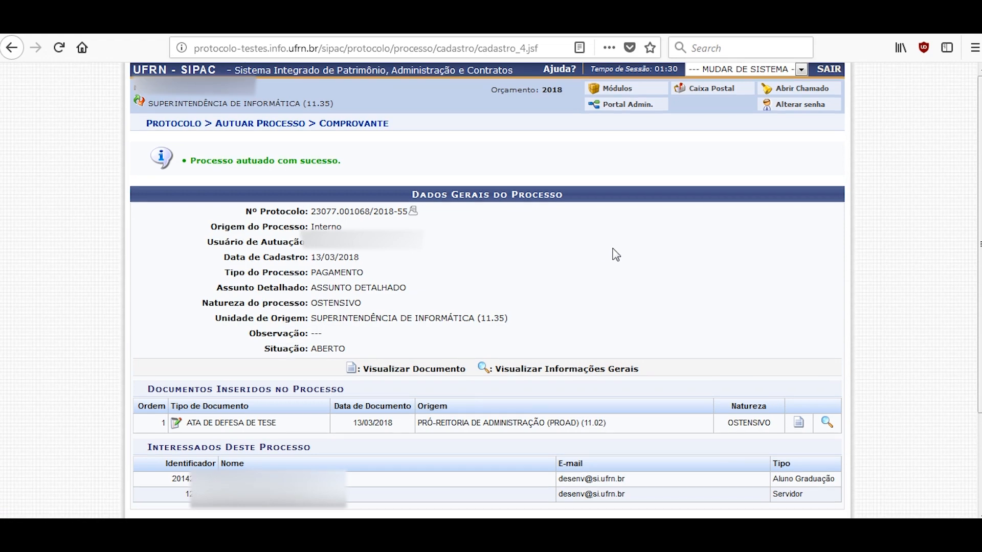
pyautogui.scroll(-3, 629, 235)
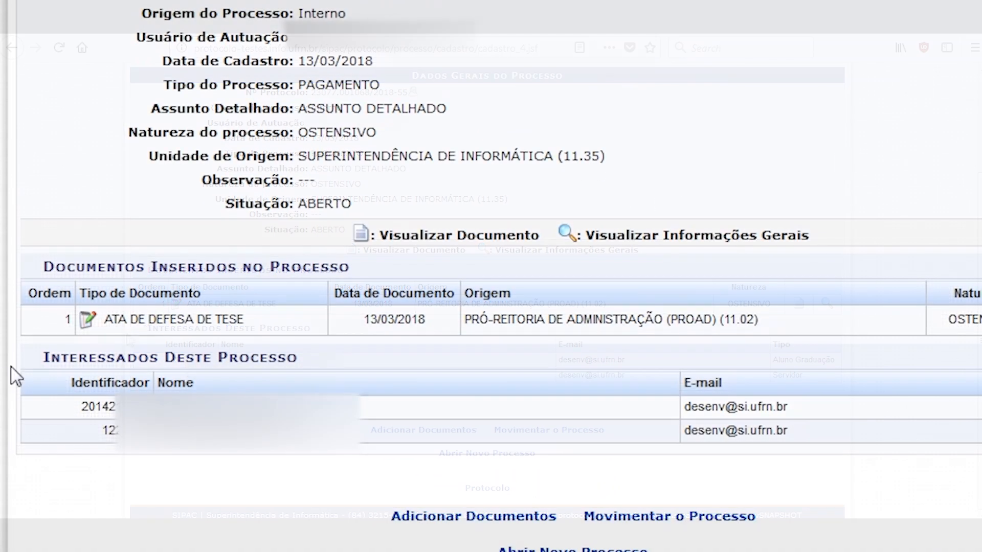